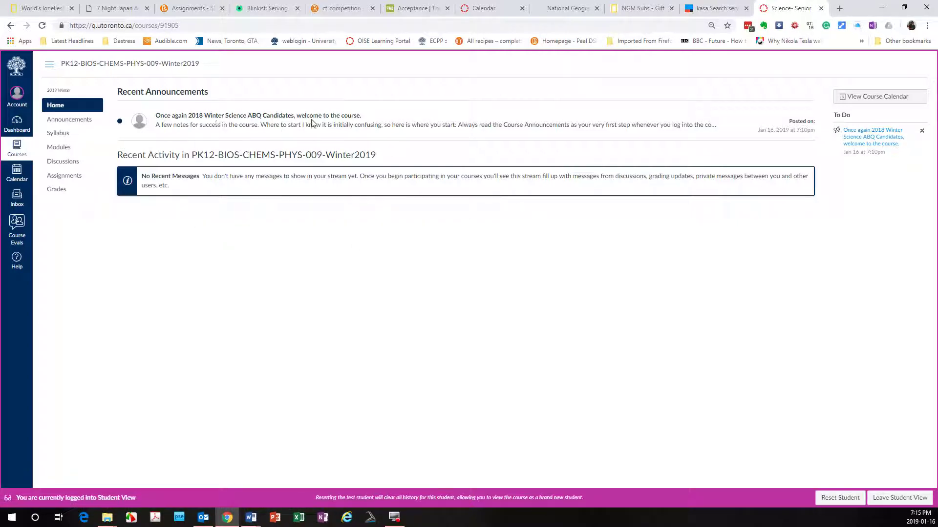
Step: View the course welcome announcement, and download and open the Senior Science AQ Syllabus / Course of Study from the course syllabus
left_click(268, 119)
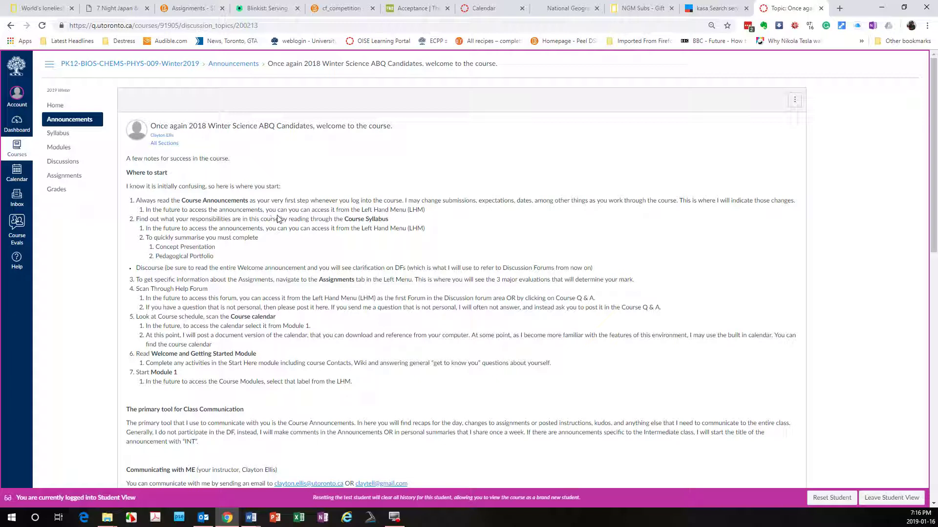
left_click(73, 139)
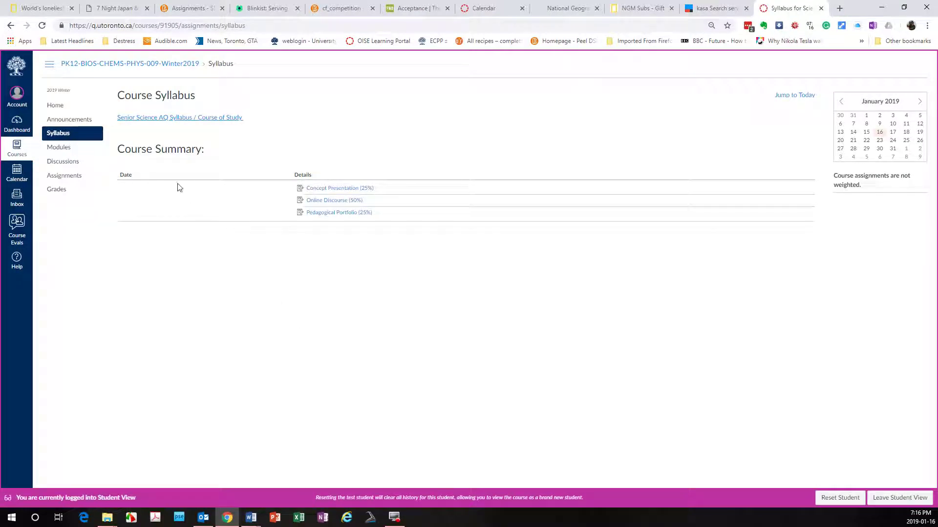
left_click(169, 120)
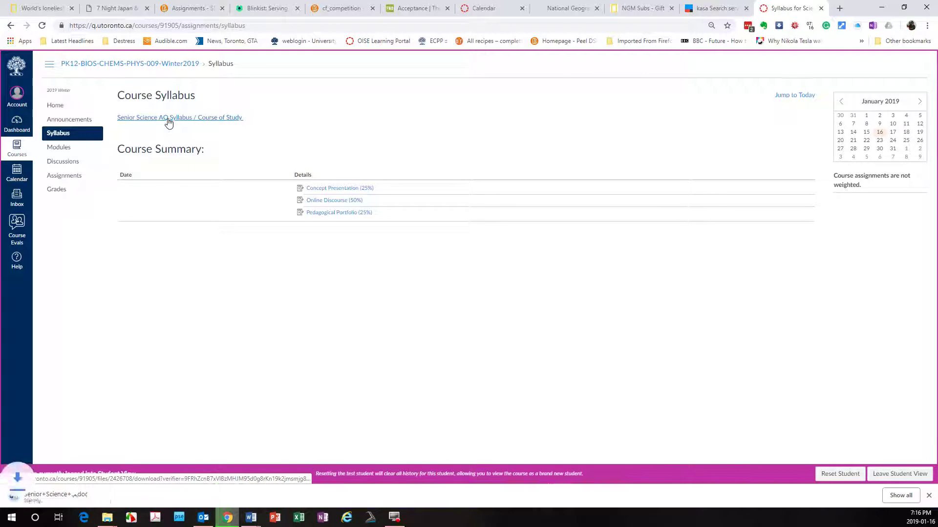
left_click(52, 494)
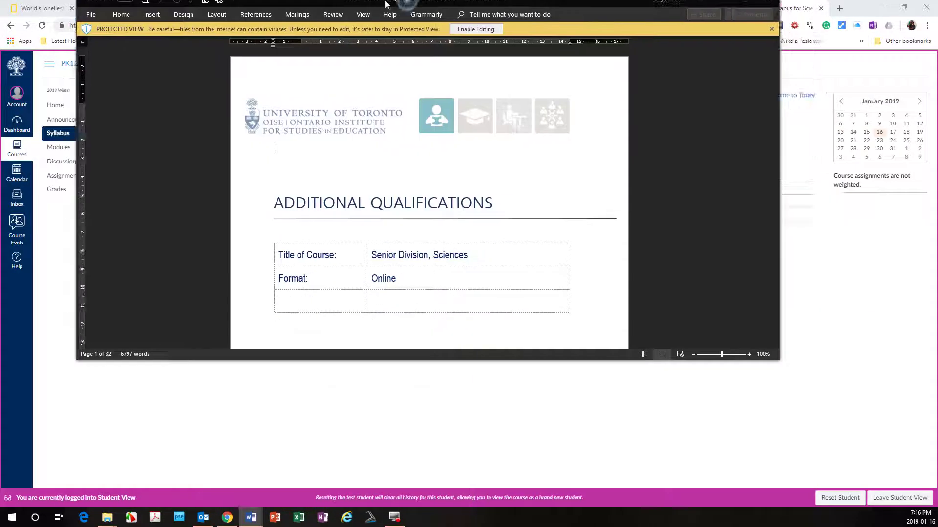
Step: Skim the syllabus document from the title page through the professional standards to the OISE Grading Scale and mark breakdown
scroll(643, 274, "down", 15)
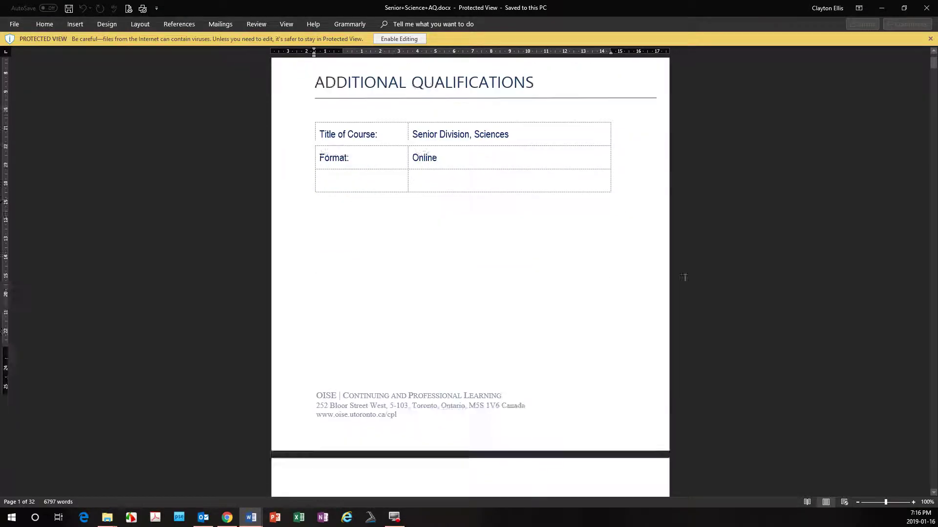
scroll(726, 304, "down", 15)
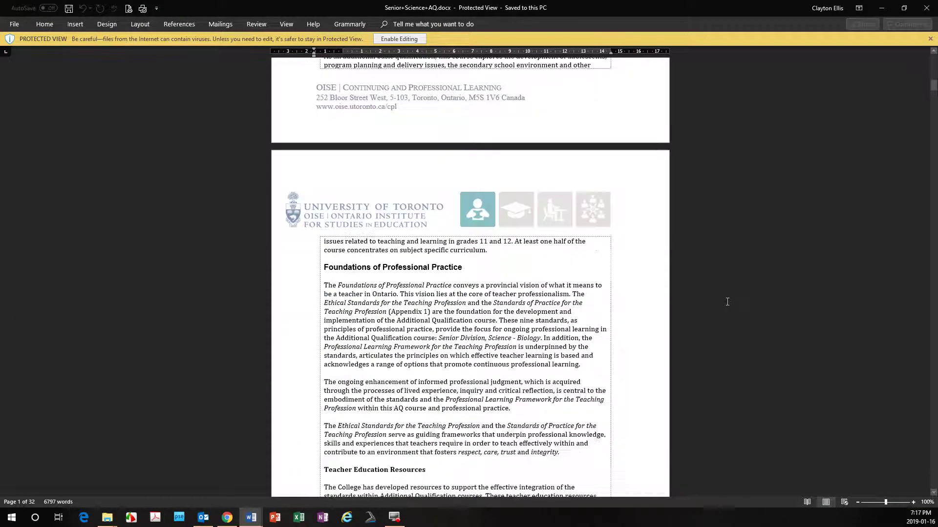
scroll(729, 301, "down", 20)
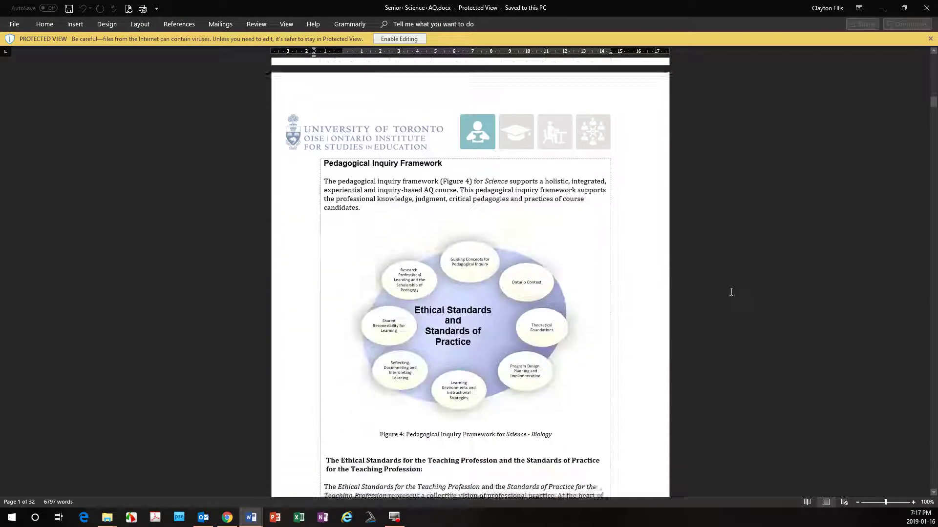
scroll(739, 300, "down", 20)
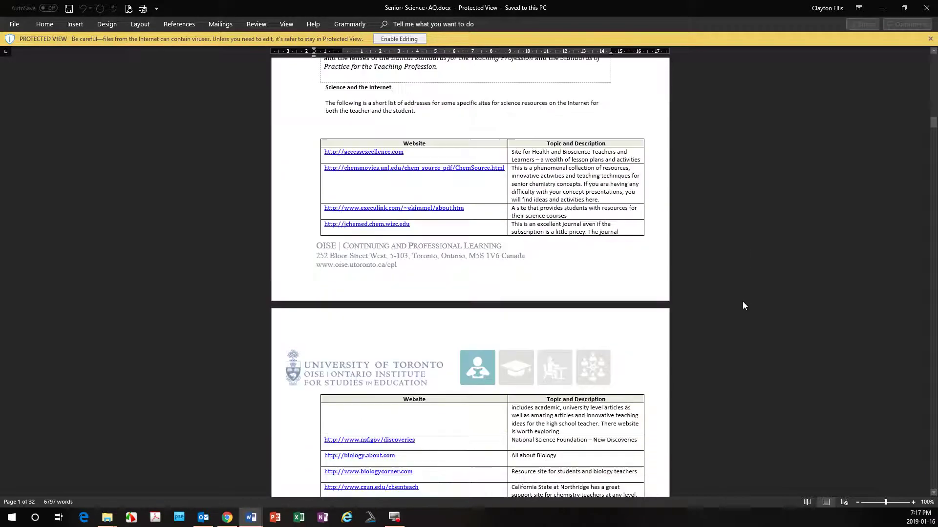
scroll(758, 312, "down", 20)
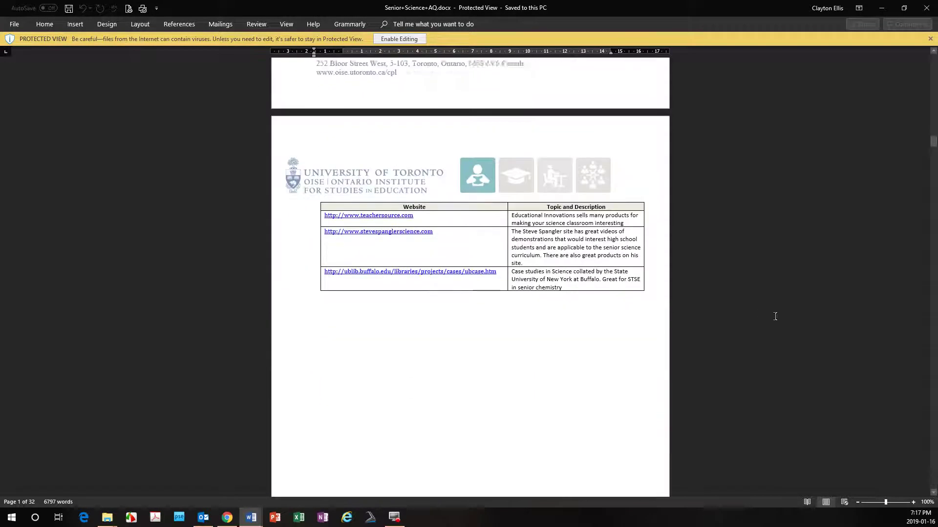
scroll(770, 287, "down", 20)
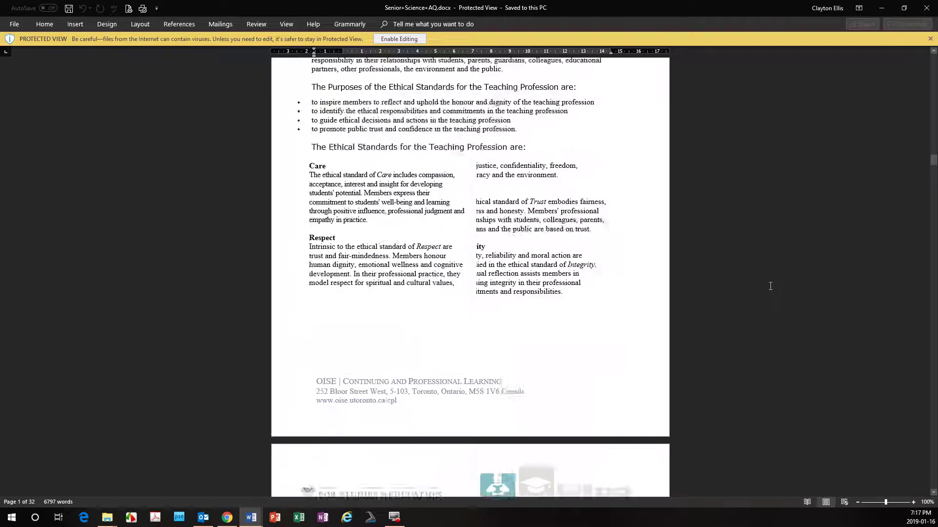
scroll(778, 286, "down", 20)
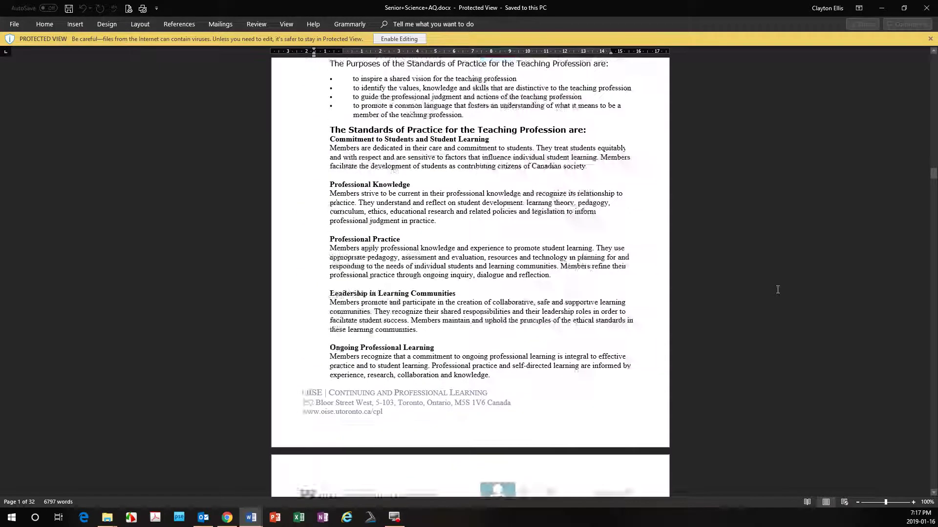
scroll(819, 390, "down", 5)
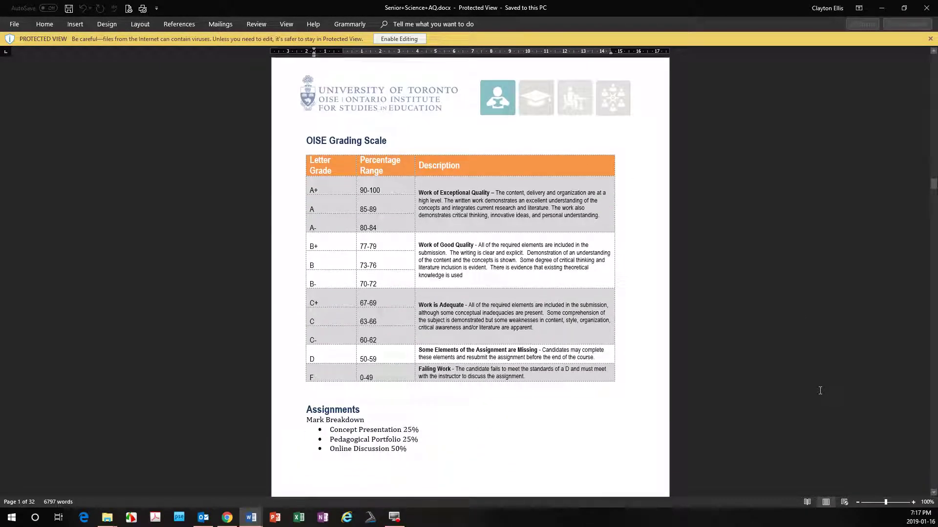
Step: Examine the Concept Presentation and Critique section of the syllabus document, including its process and detailed requirements
scroll(820, 376, "down", 15)
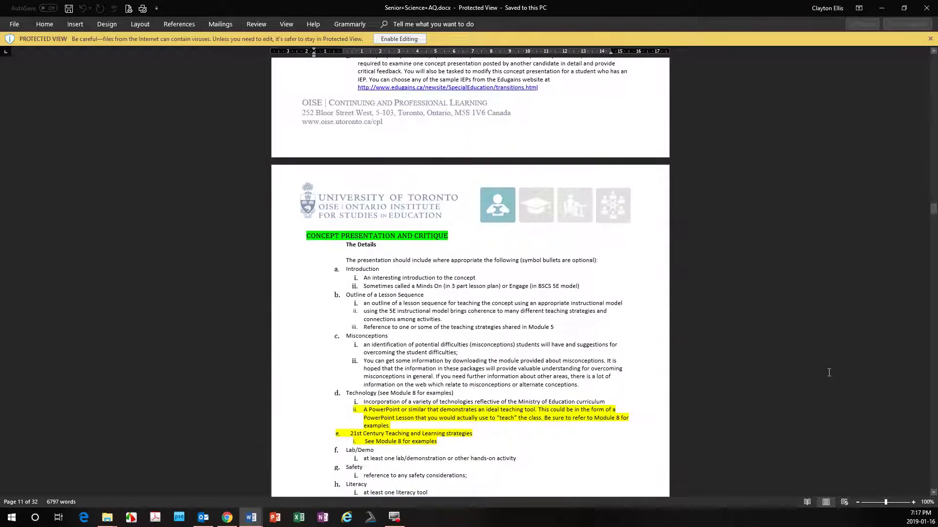
scroll(833, 366, "up", 7)
scroll(842, 352, "up", 3)
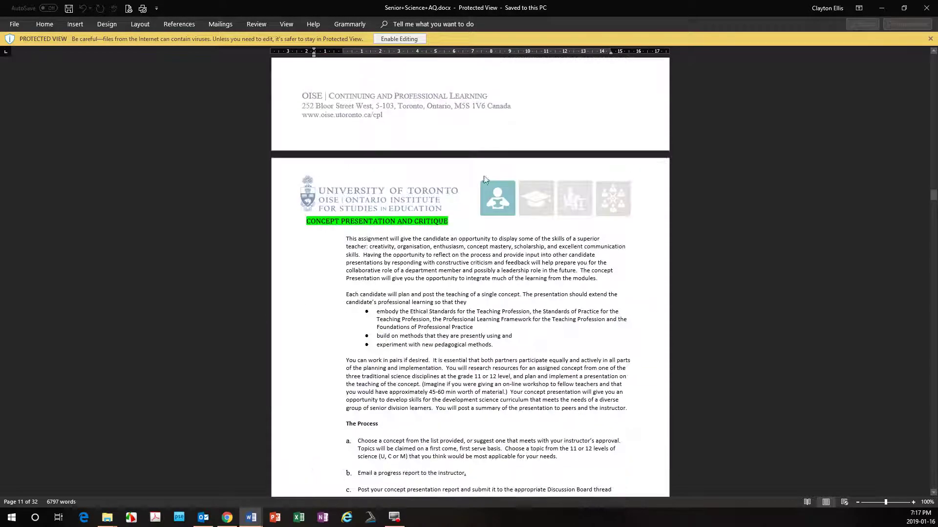
scroll(777, 386, "down", 8)
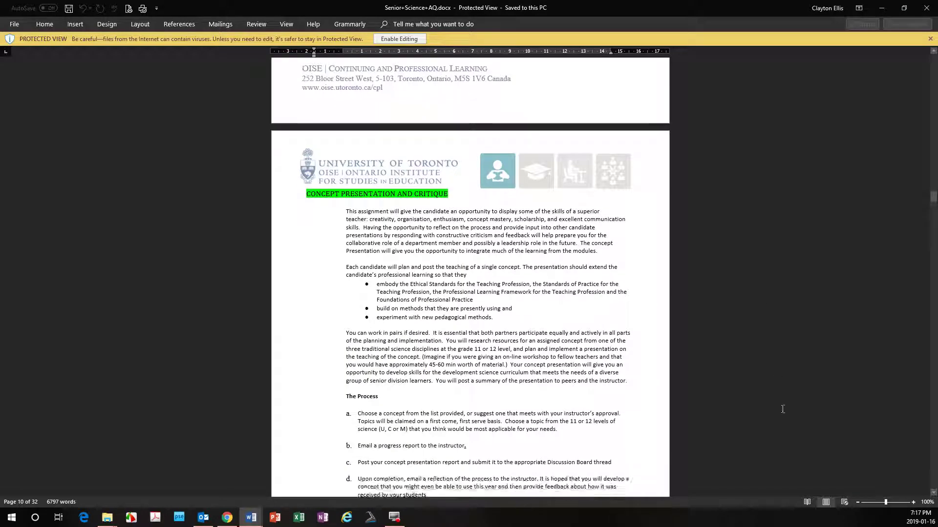
scroll(782, 388, "down", 17)
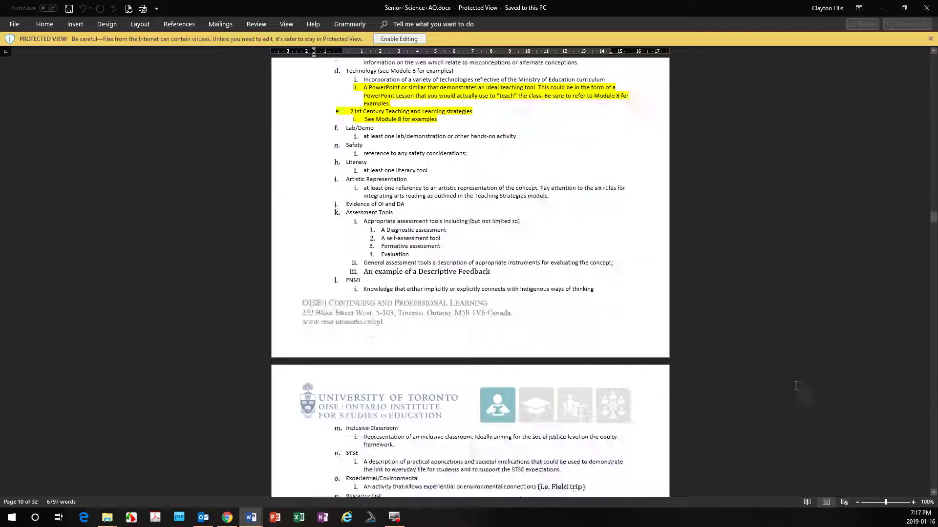
Step: Review the Modules table of assignments near the end of the syllabus document, and close the document
left_click(933, 474)
left_click(932, 474)
left_click(932, 473)
left_click(932, 474)
left_click(932, 474)
left_click(932, 474)
left_click(932, 474)
left_click(933, 474)
left_click(933, 474)
left_click(932, 474)
left_click_drag(932, 413, 932, 484)
scroll(799, 322, "up", 4)
scroll(799, 320, "up", 15)
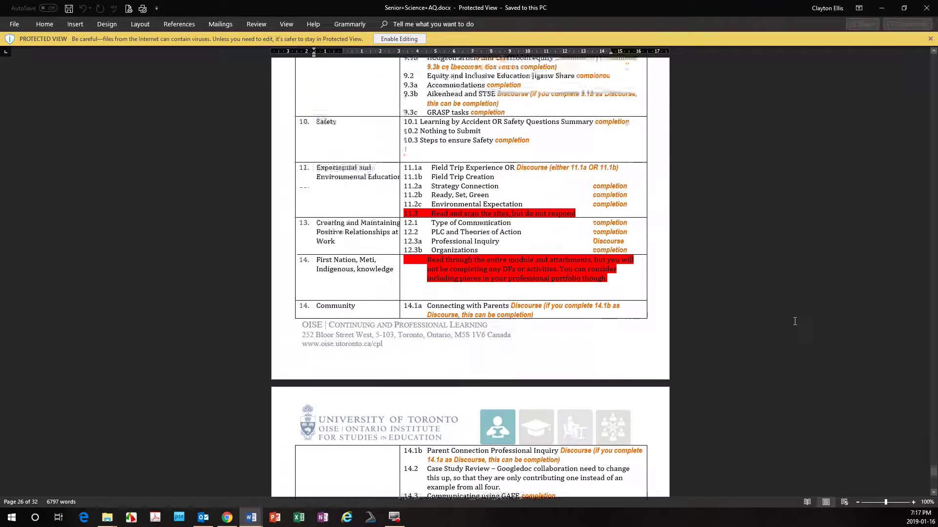
scroll(769, 328, "up", 13)
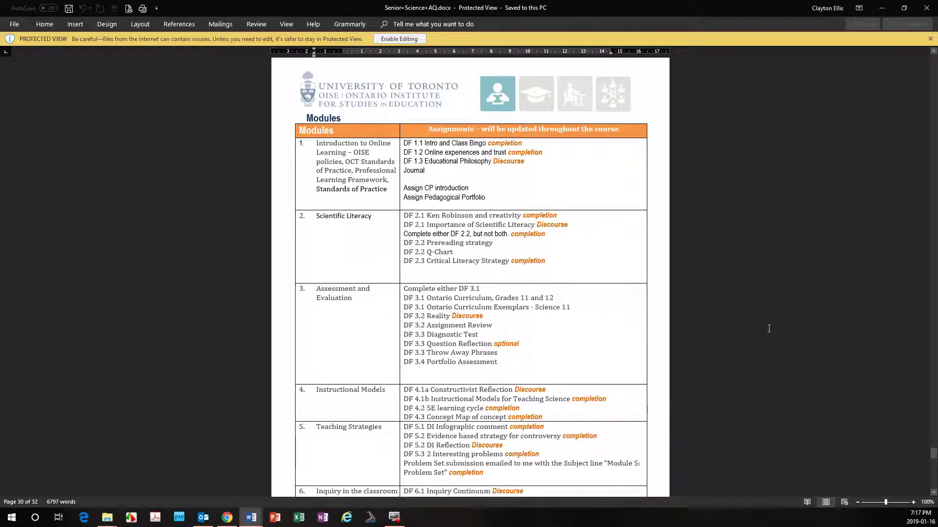
left_click(926, 8)
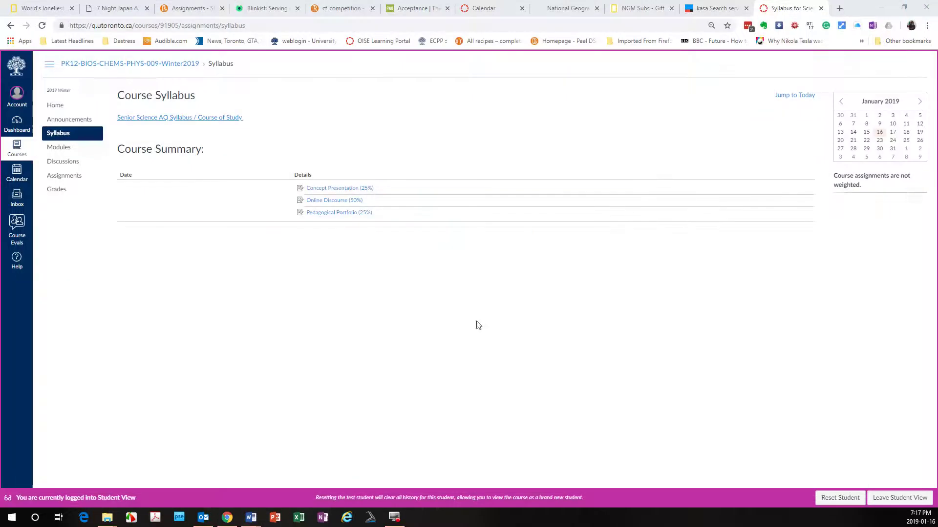
Step: Read through the Online Discourse (50%) assignment from the course summary and return to the syllabus
left_click(332, 201)
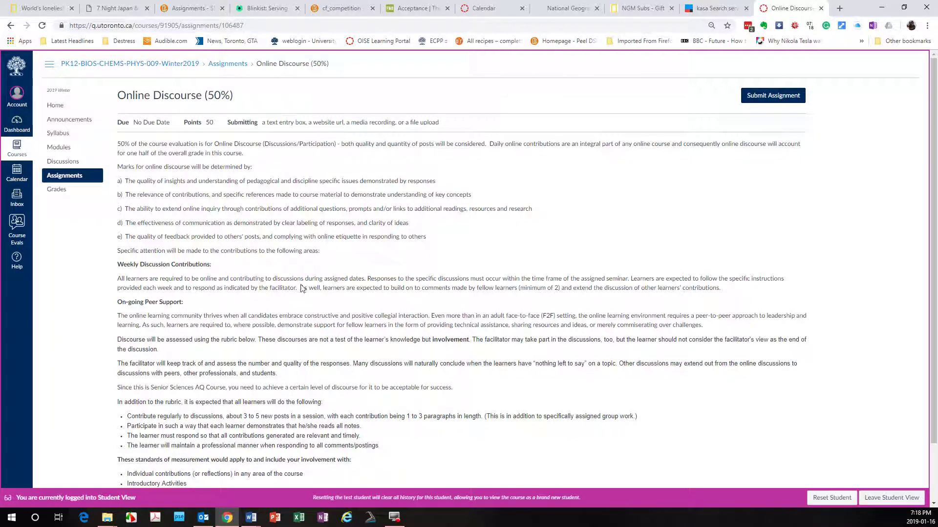
scroll(298, 276, "down", 1)
scroll(262, 277, "down", 1)
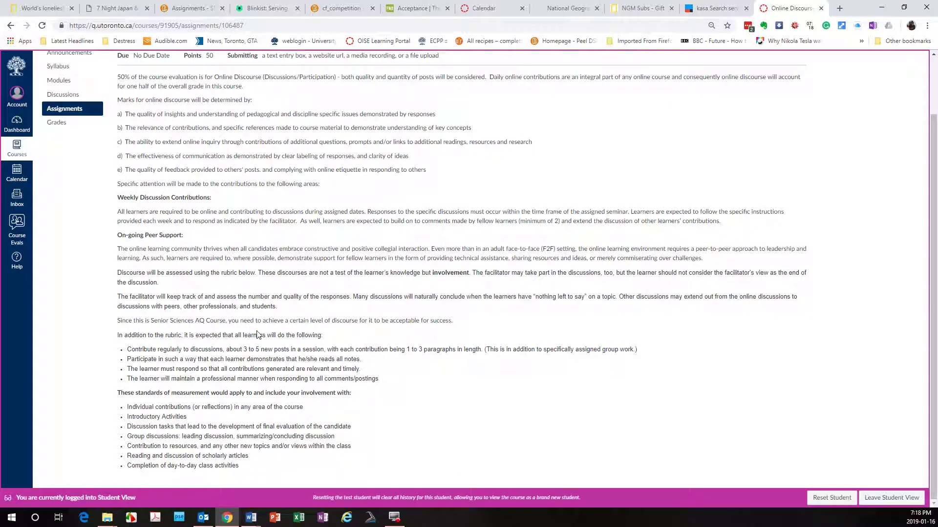
scroll(281, 272, "up", 2)
key("alt+Left")
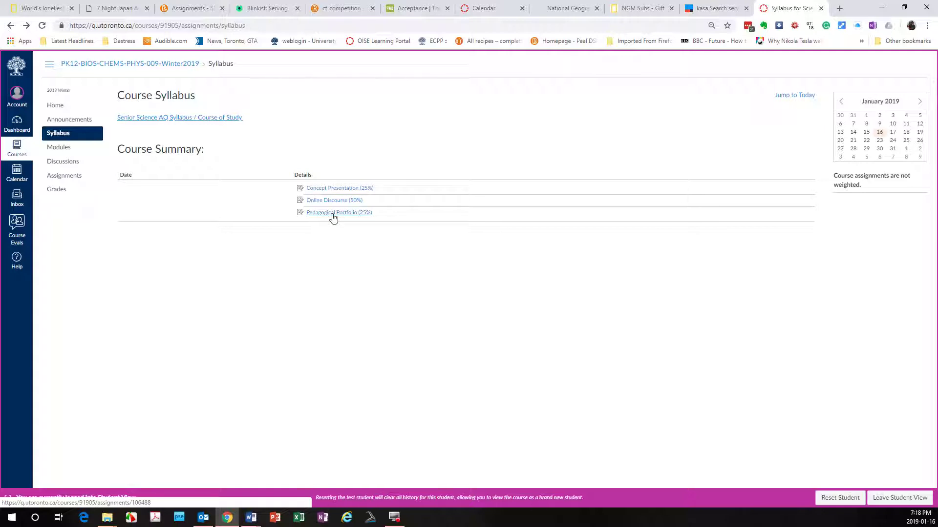
Step: Open the Concept Presentation (25%) assignment and look through the physics, biology and chemistry topics in its linked sign-up sheet
left_click(343, 189)
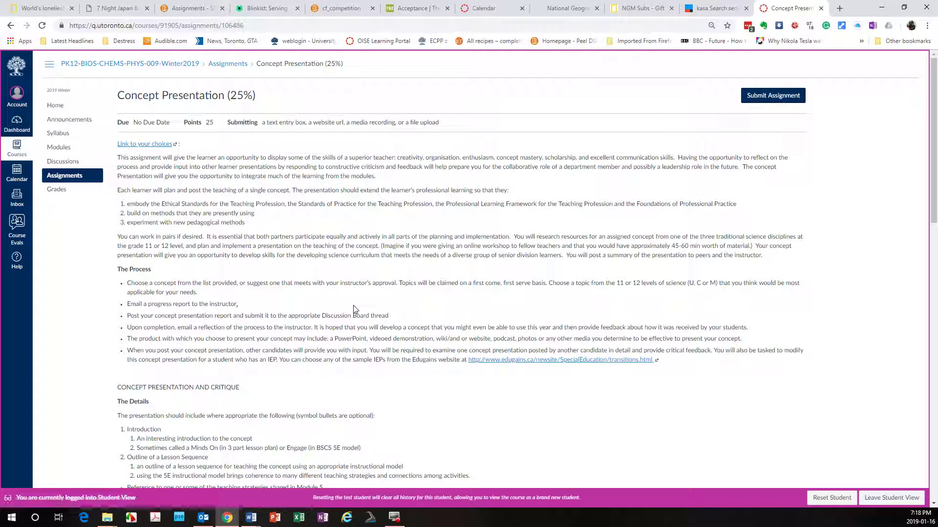
left_click(124, 145)
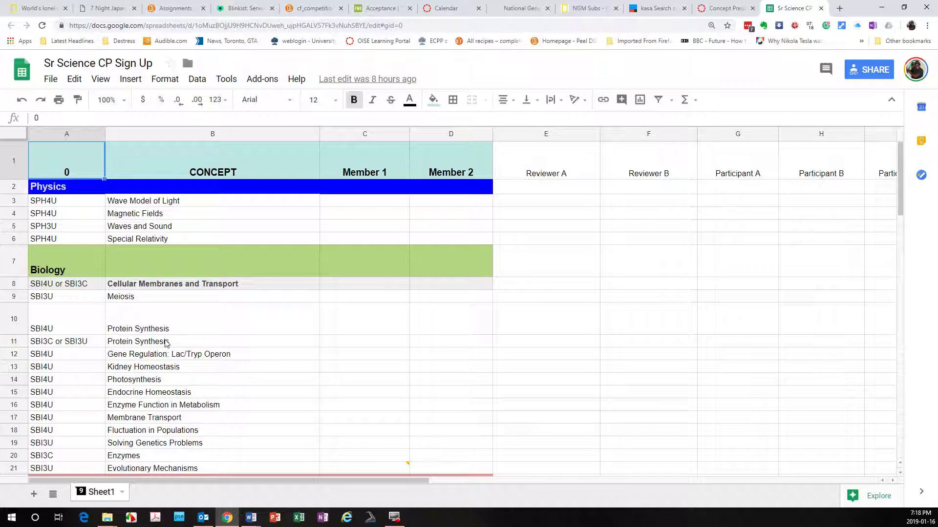
scroll(230, 309, "down", 1)
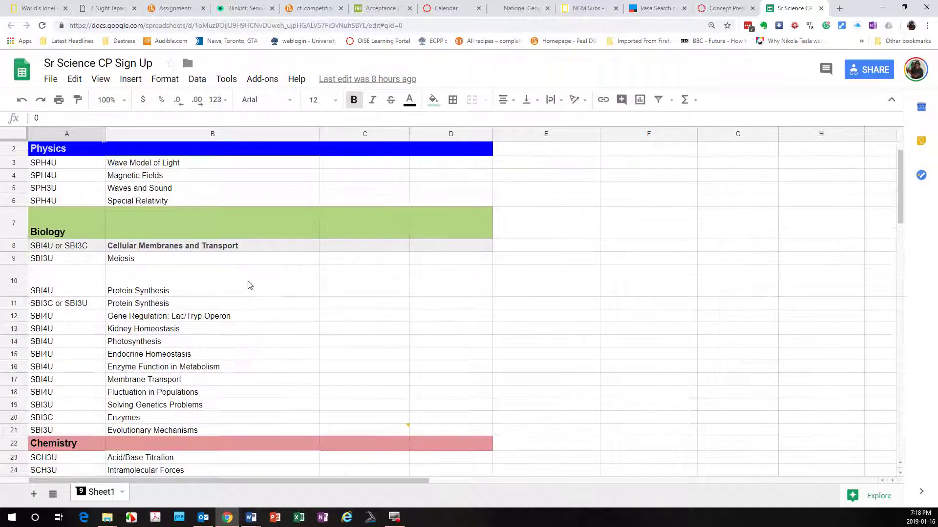
scroll(189, 314, "down", 2)
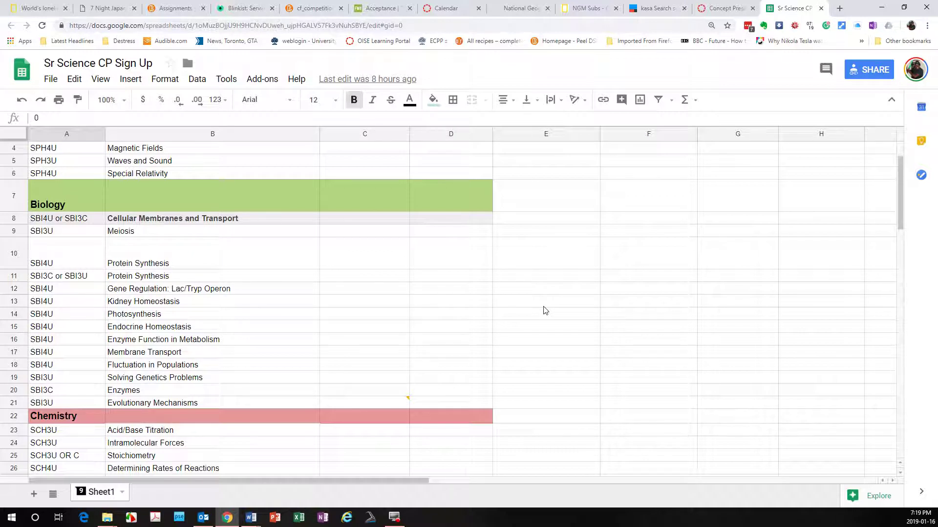
scroll(616, 274, "up", 2)
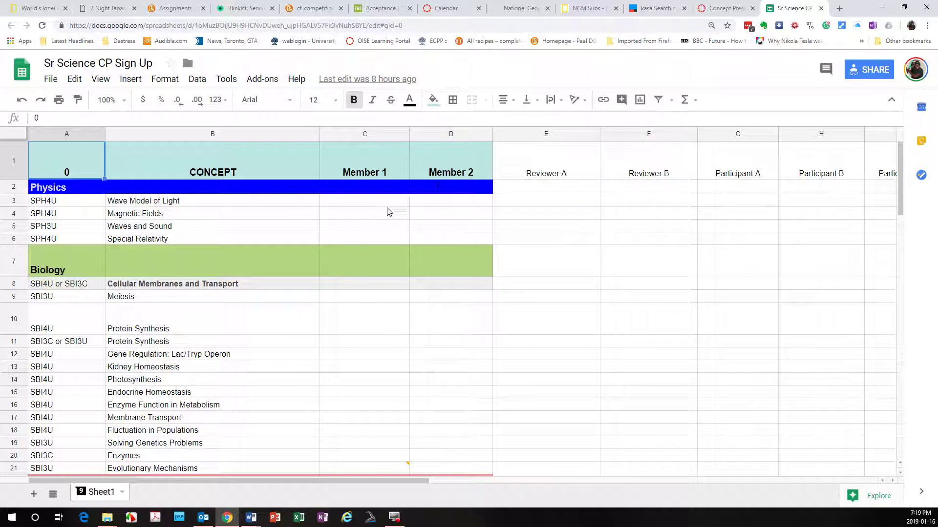
Step: Check The Process section of the Concept Presentation assignment against the reviewer and participant columns of the sign-up sheet
left_click(730, 6)
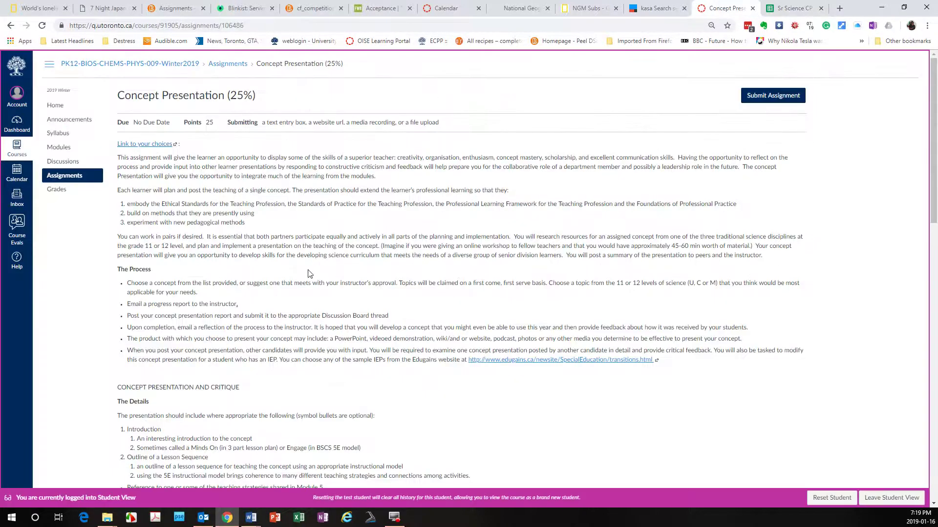
scroll(225, 256, "down", 1)
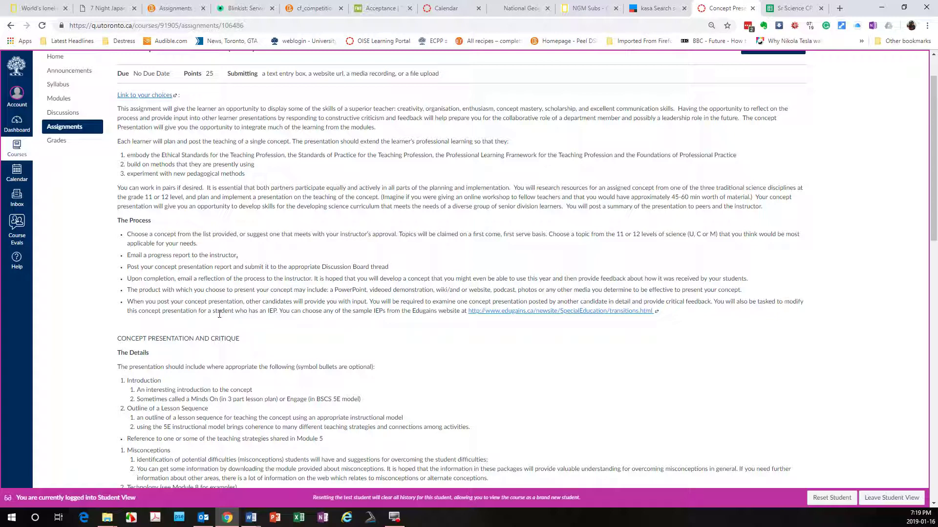
left_click(781, 6)
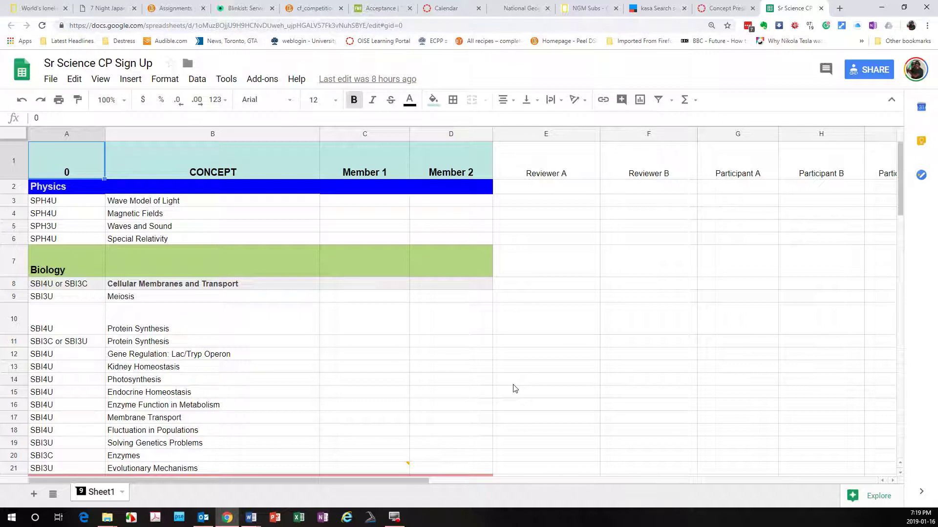
Step: Read through The Details section of the Concept Presentation assignment, from Introduction to Miscellaneous
left_click(726, 8)
scroll(256, 242, "down", 3)
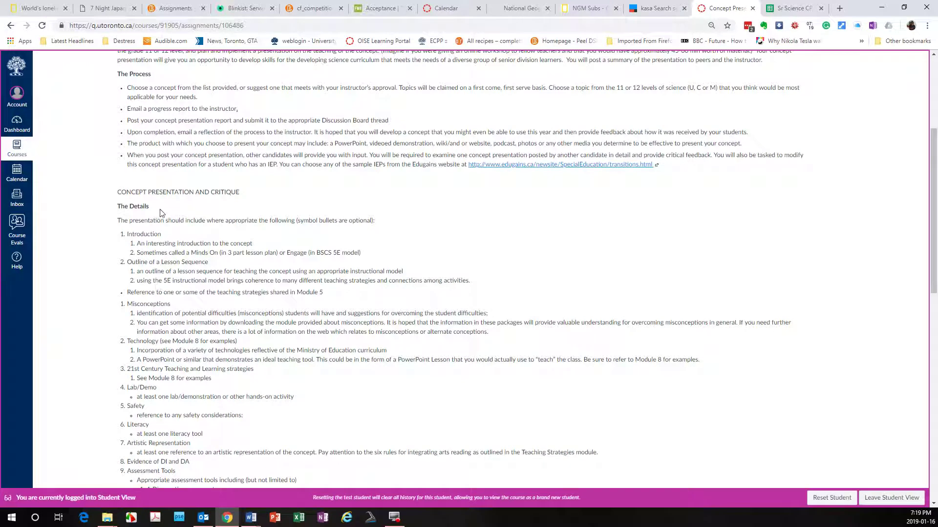
scroll(162, 246, "down", 2)
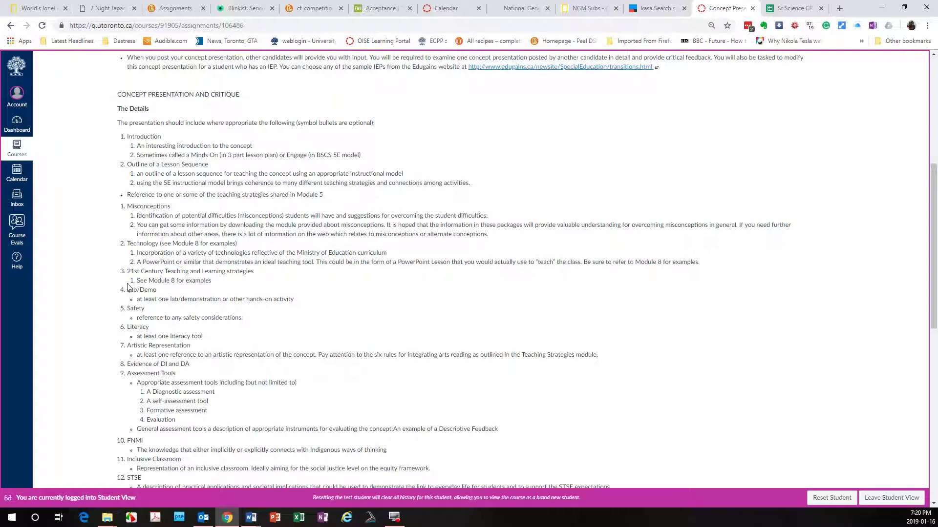
scroll(264, 411, "down", 1)
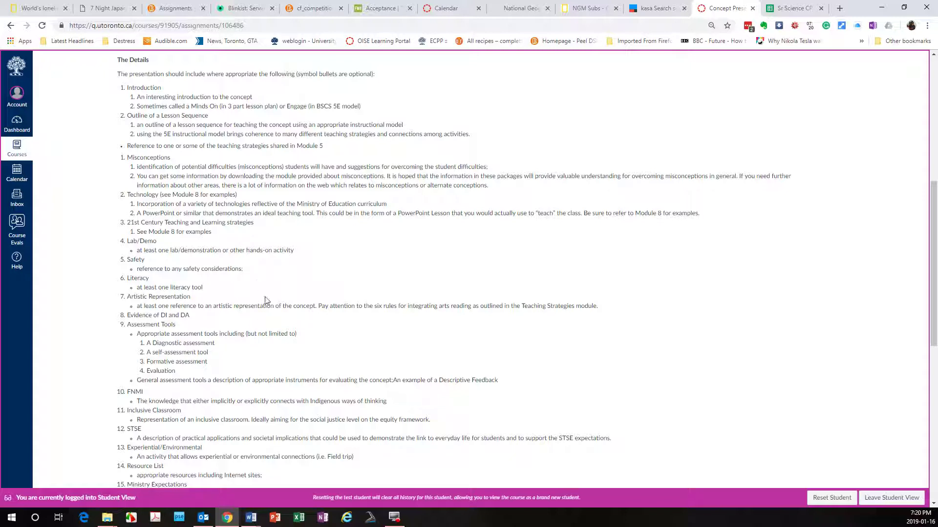
scroll(274, 362, "down", 2)
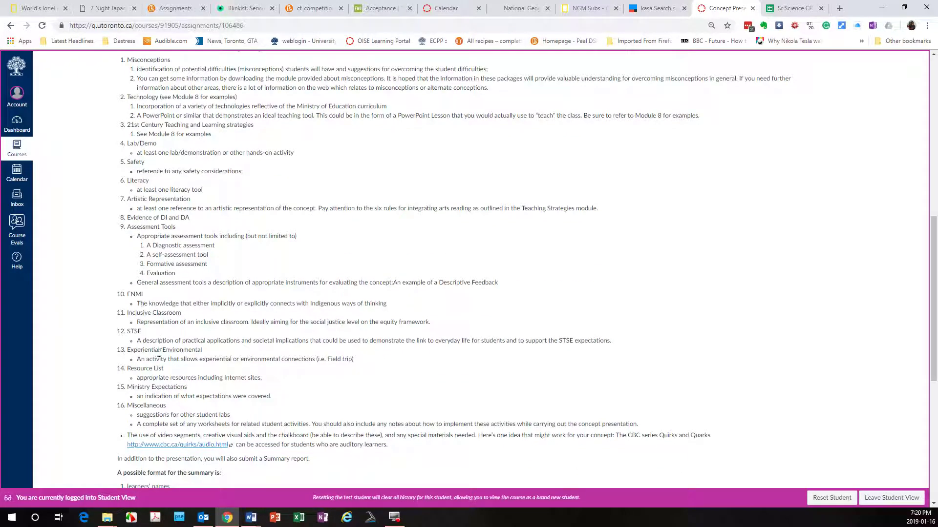
scroll(282, 415, "down", 2)
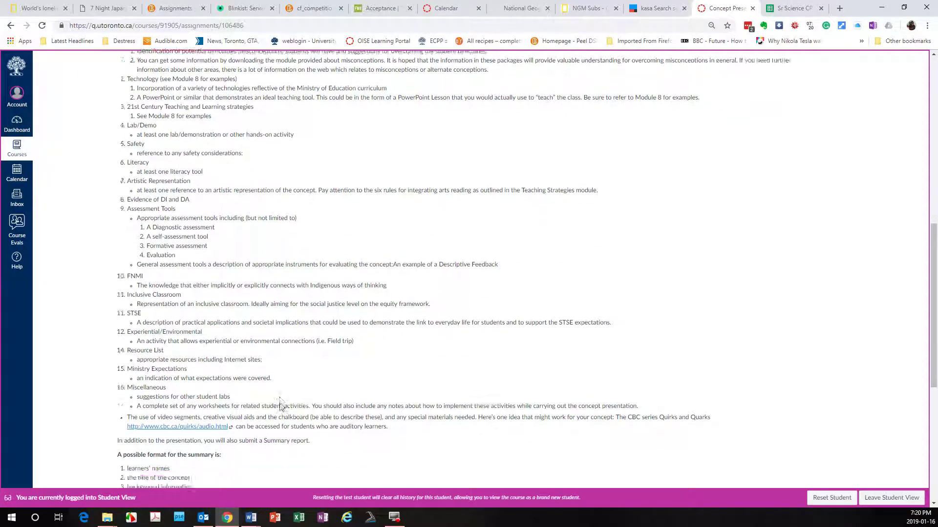
Step: Recheck The Process section, and read on through the suggested summary format to the exemplar files closing the assignment
scroll(277, 363, "up", 10)
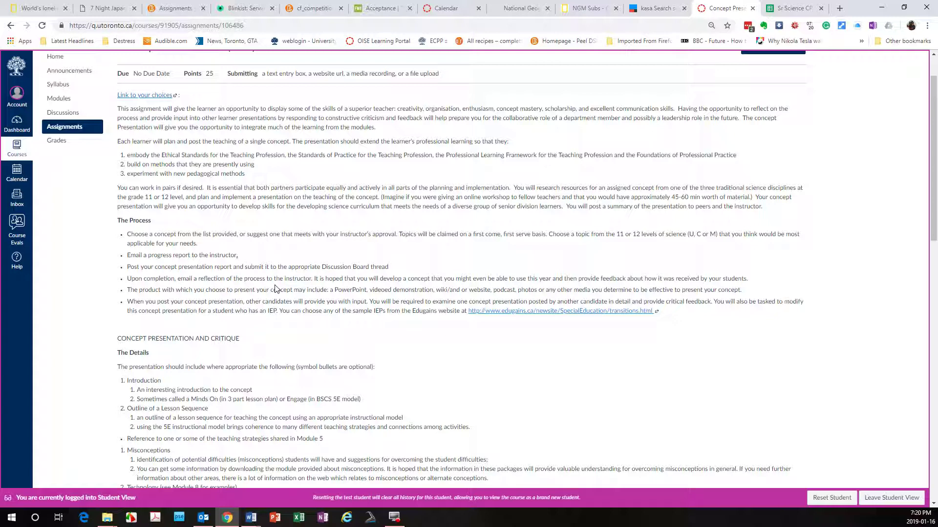
scroll(275, 288, "down", 5)
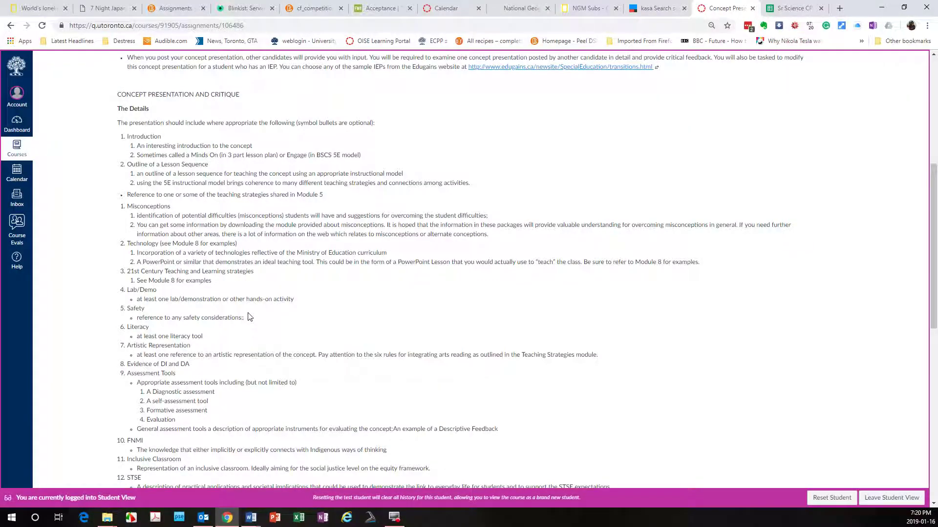
scroll(274, 308, "down", 8)
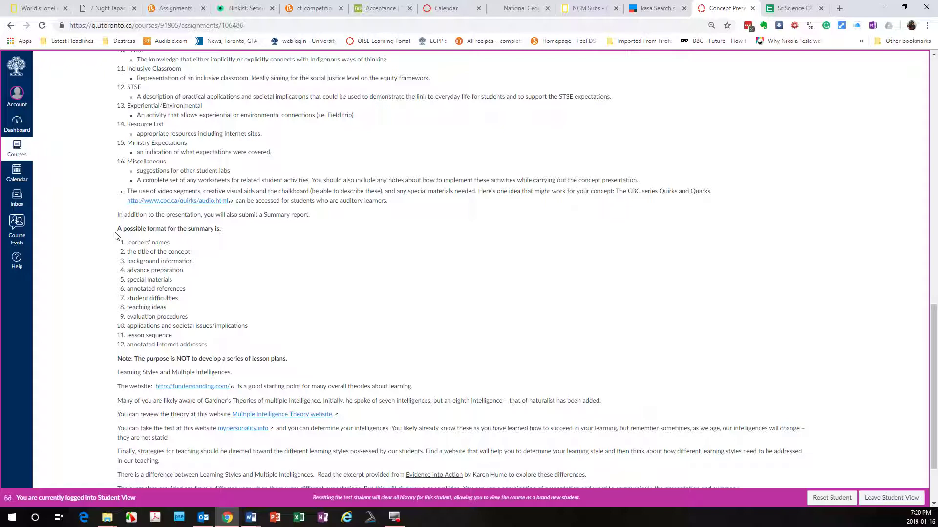
scroll(209, 263, "down", 3)
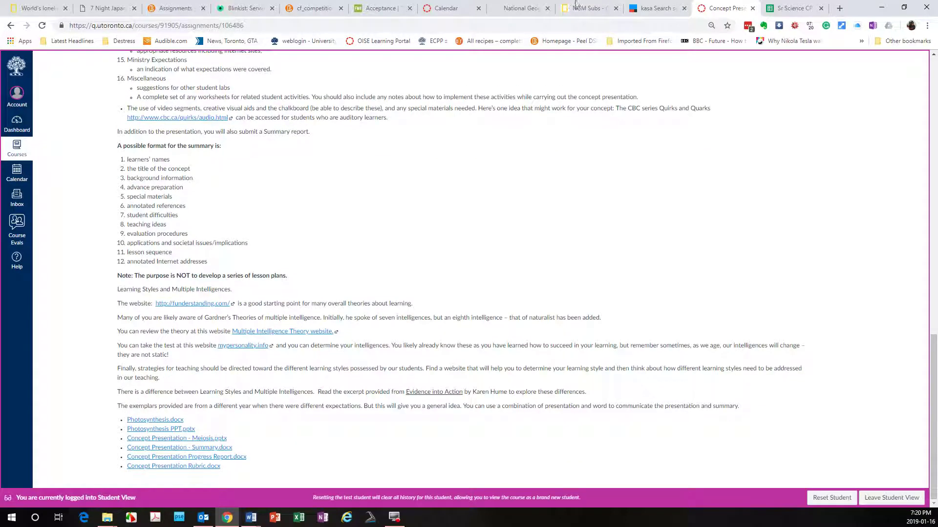
Step: Look over the topics in the sign-up sheet again, check the assignment's exemplar files and return to the course syllabus
left_click(794, 8)
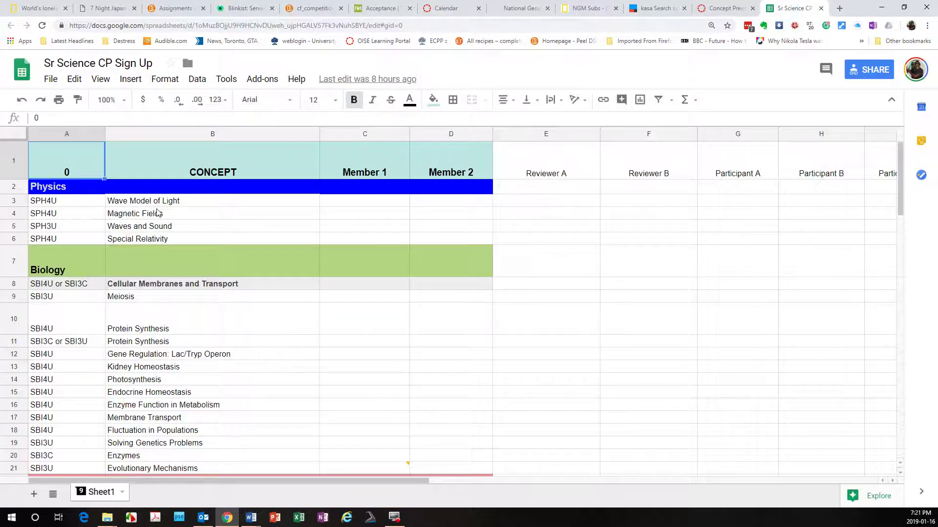
scroll(228, 337, "down", 2)
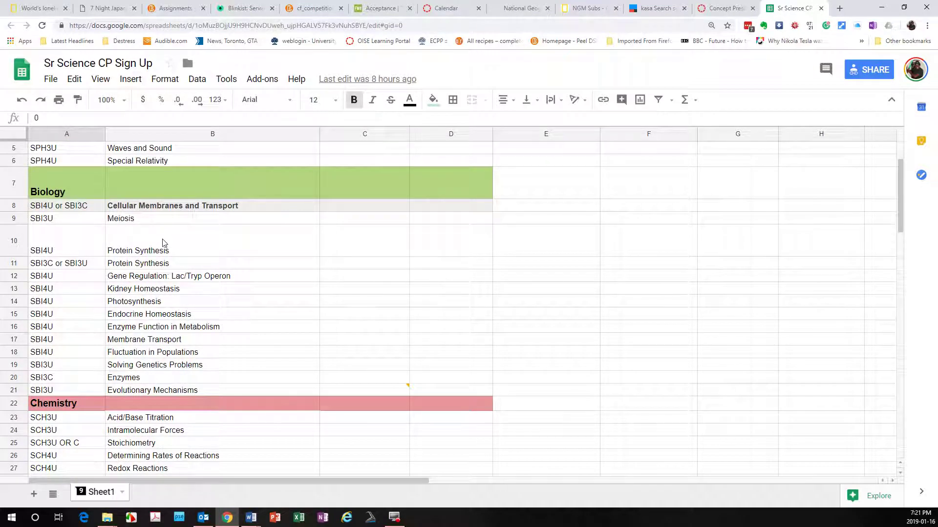
scroll(230, 333, "down", 3)
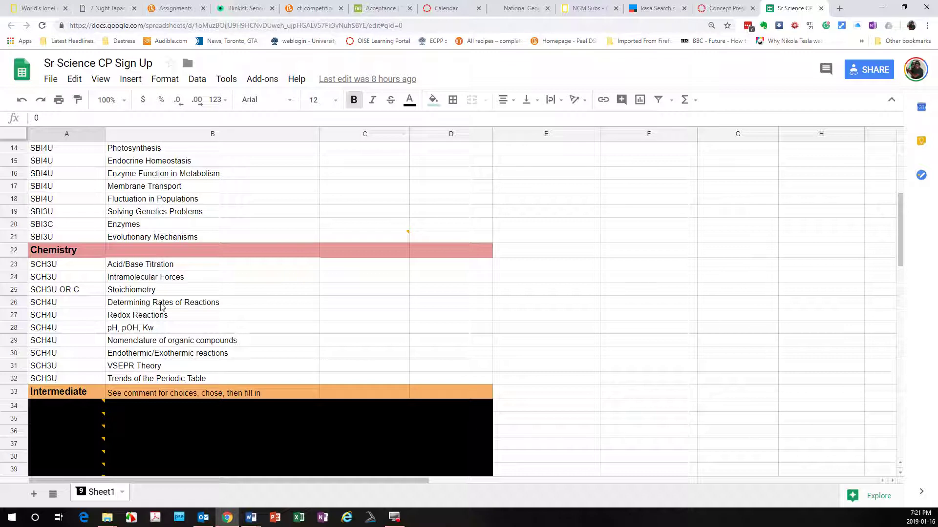
left_click(726, 3)
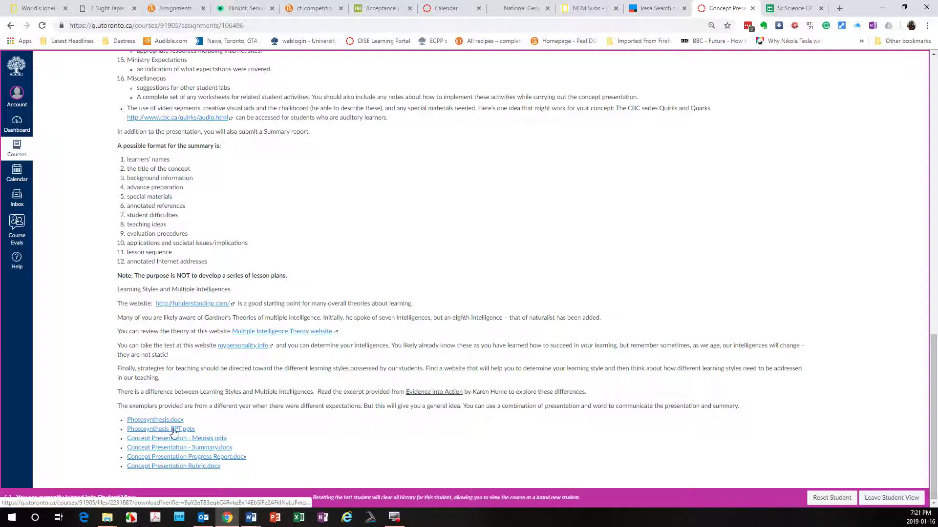
scroll(415, 382, "up", 15)
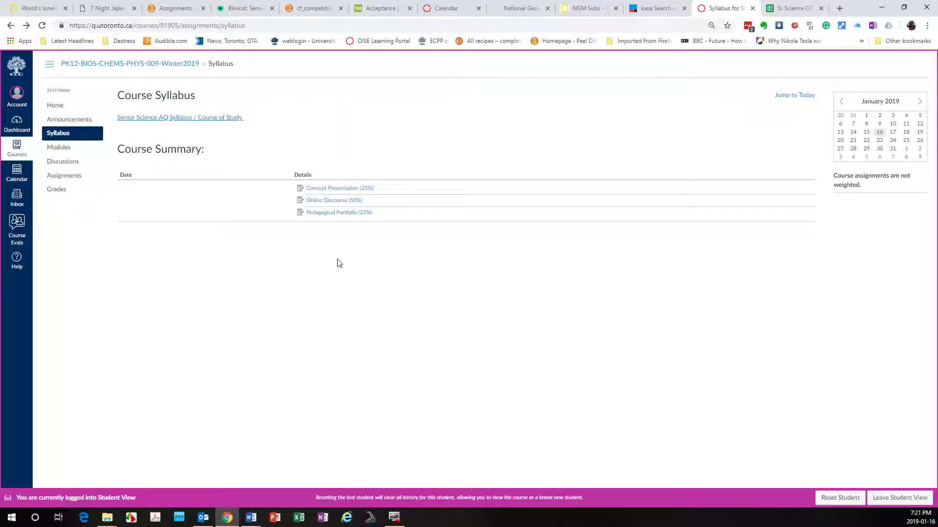
Step: Read through the Pedagogical Portfolio (25%) assignment, from the ethical standards to the final reflection, and return to the syllabus
left_click(334, 214)
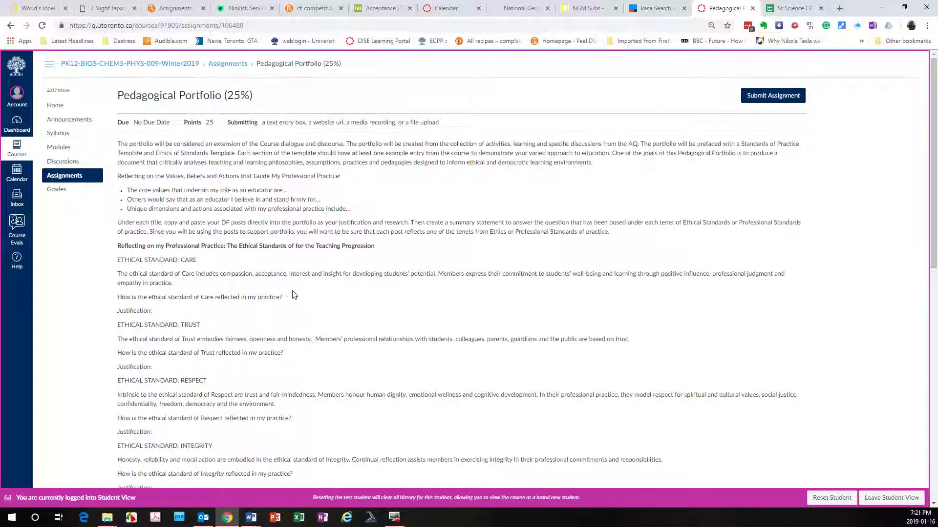
scroll(283, 293, "down", 2)
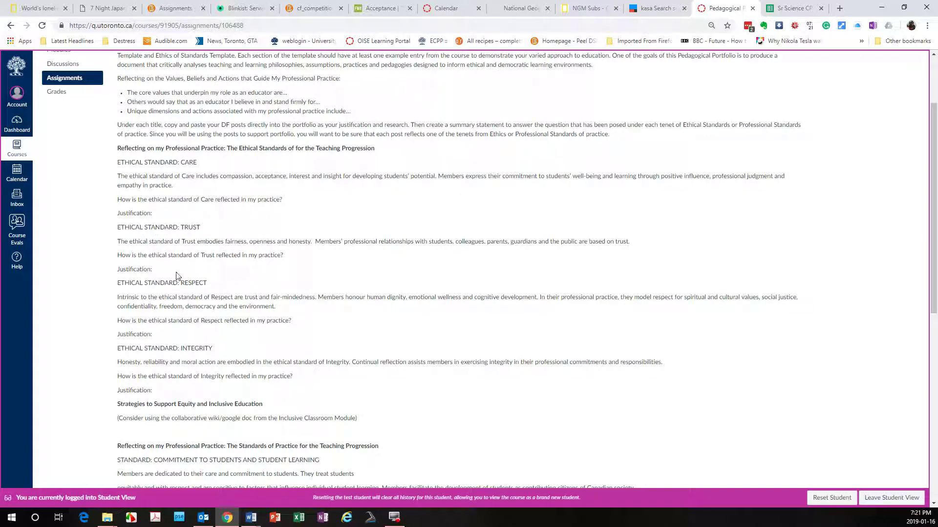
scroll(218, 311, "down", 1)
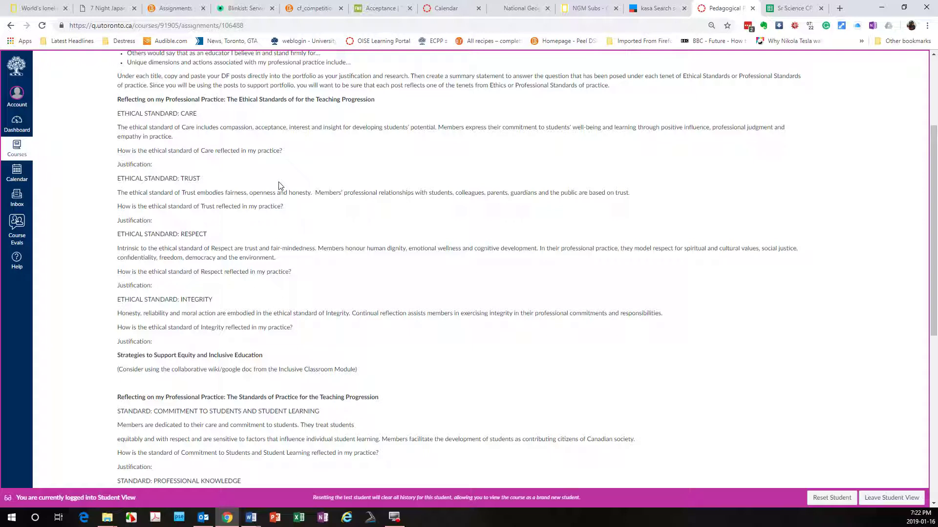
scroll(655, 254, "down", 7)
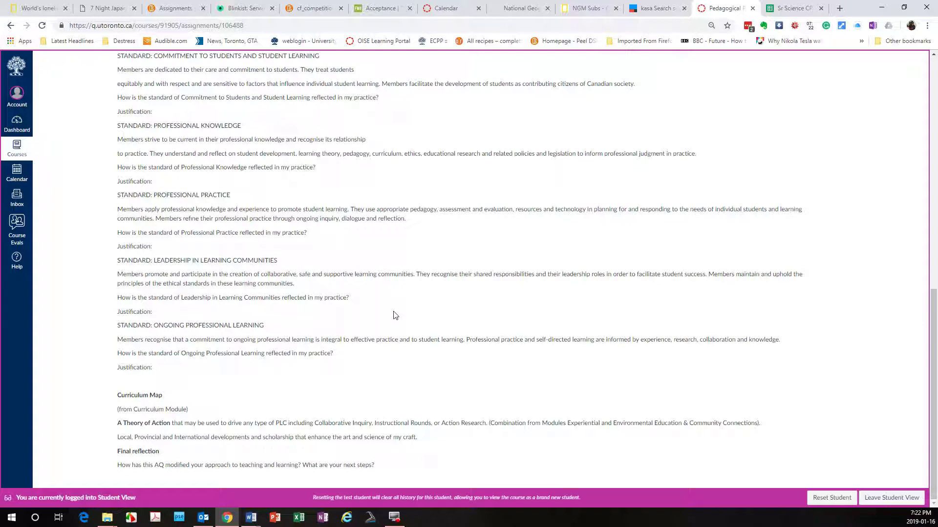
scroll(344, 333, "up", 12)
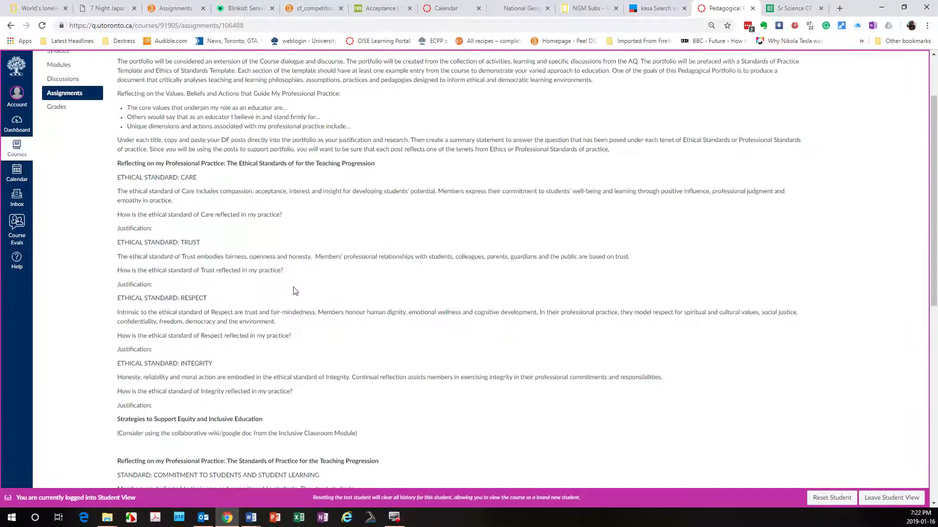
key("alt+Left")
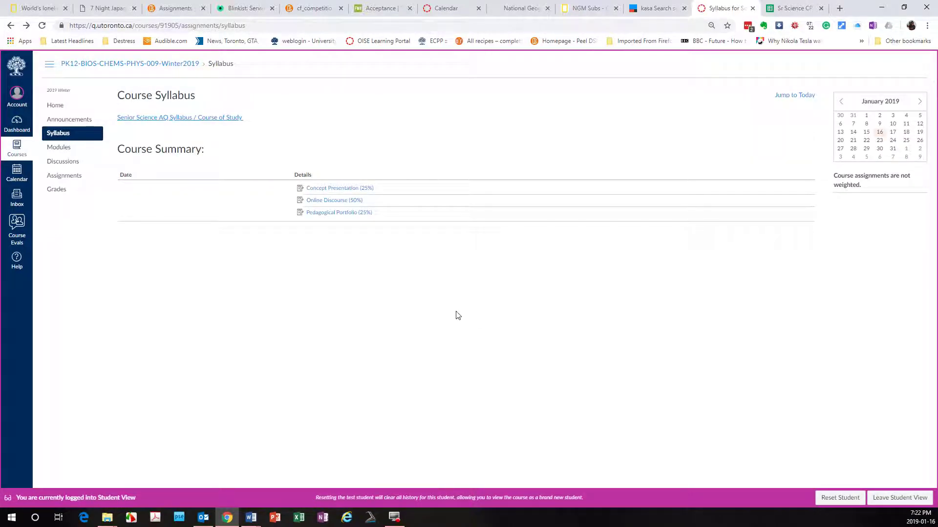
Step: View the course's assignments list and the January 2019 calendar, and return to the Science- Senior course home
left_click(66, 175)
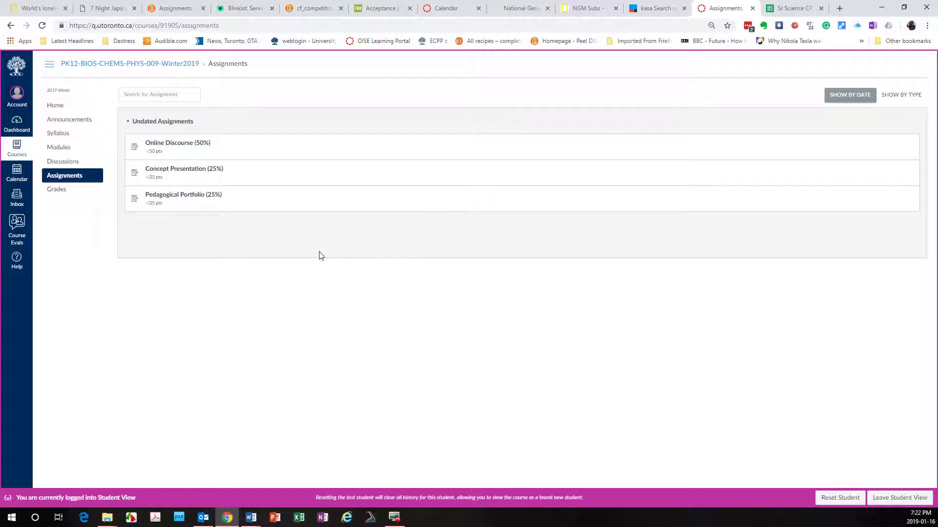
left_click(19, 175)
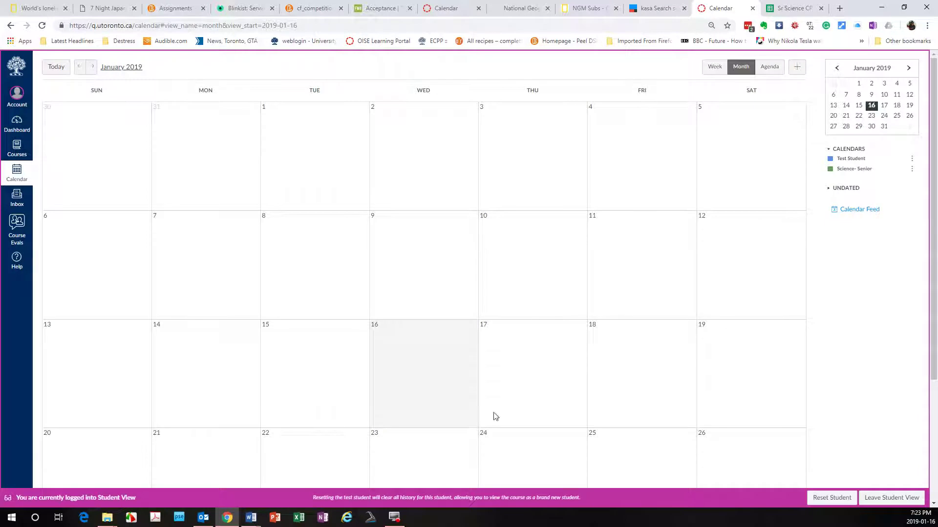
left_click(23, 150)
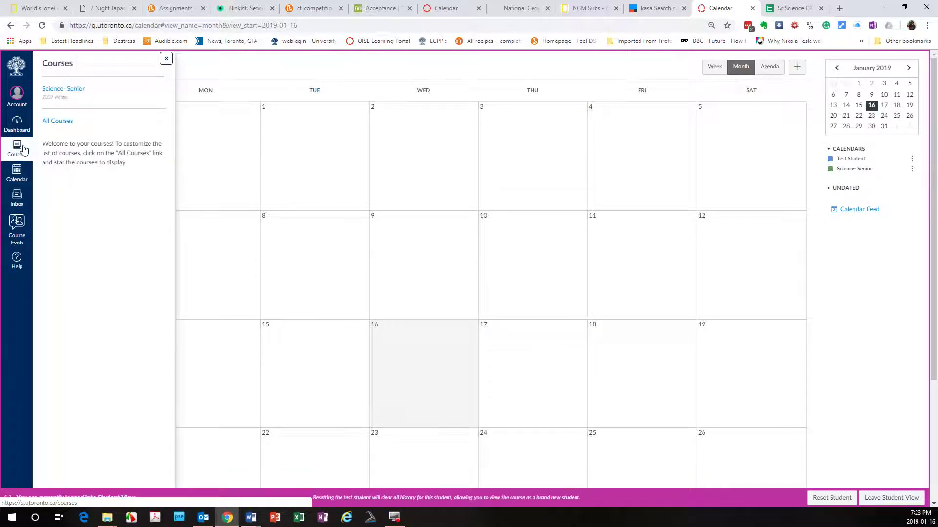
left_click(58, 93)
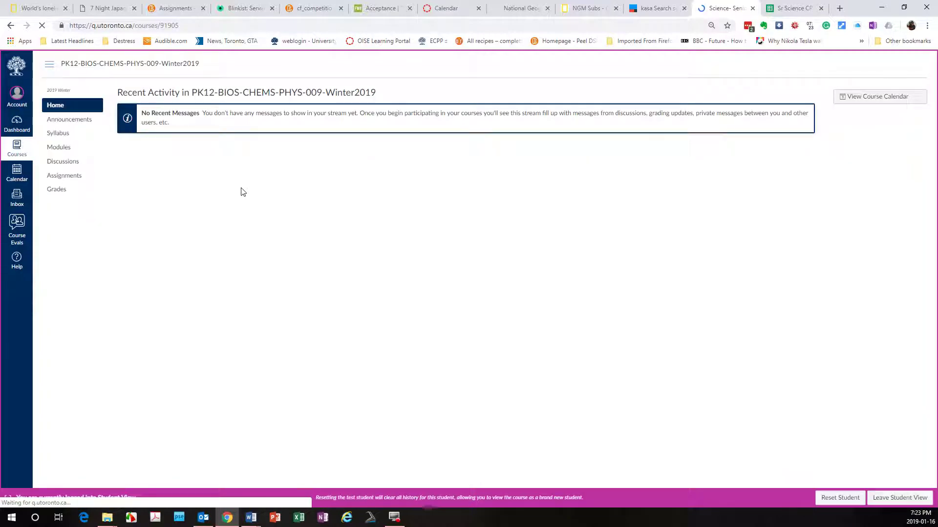
Step: Open Winter OISE 2019 Senior Science.docx from the Welcome & Start Here module, and switch to its copy in Word
left_click(63, 150)
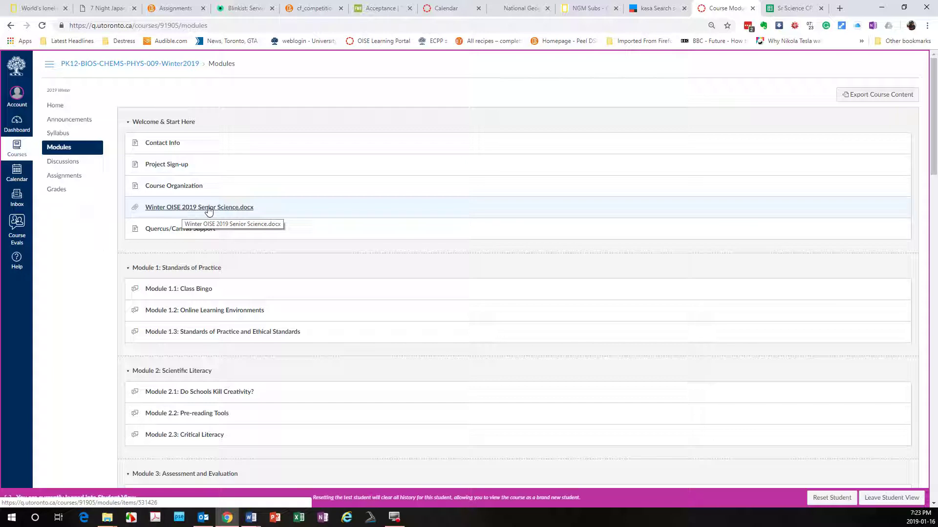
left_click(242, 207)
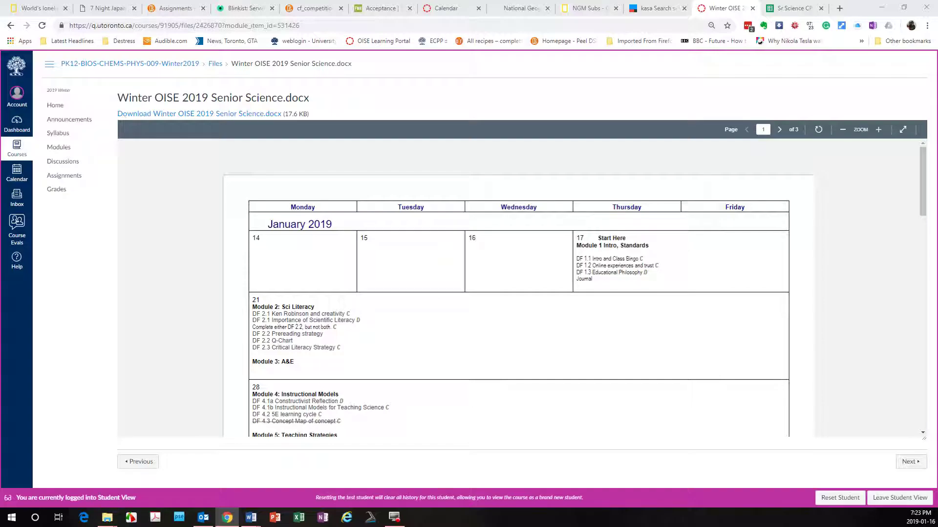
key("alt+Tab")
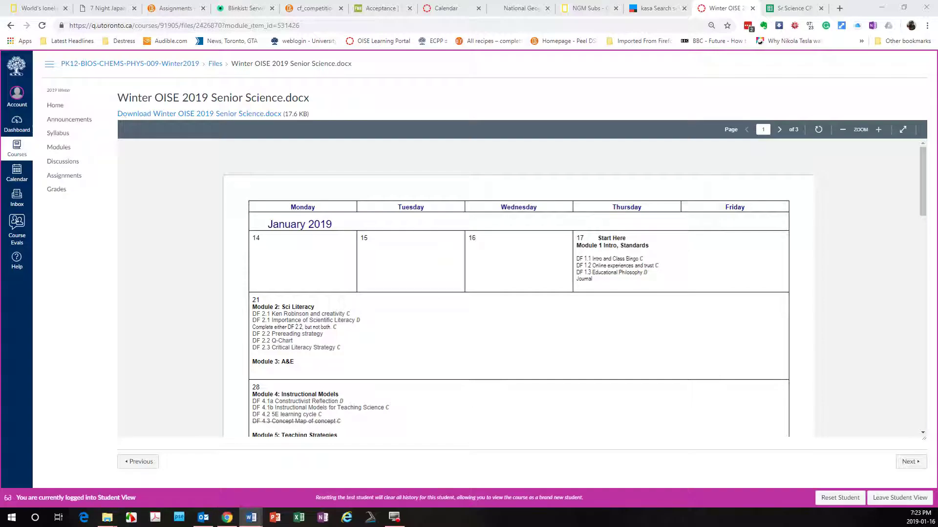
scroll(442, 254, "up", 5)
scroll(442, 254, "up", 5)
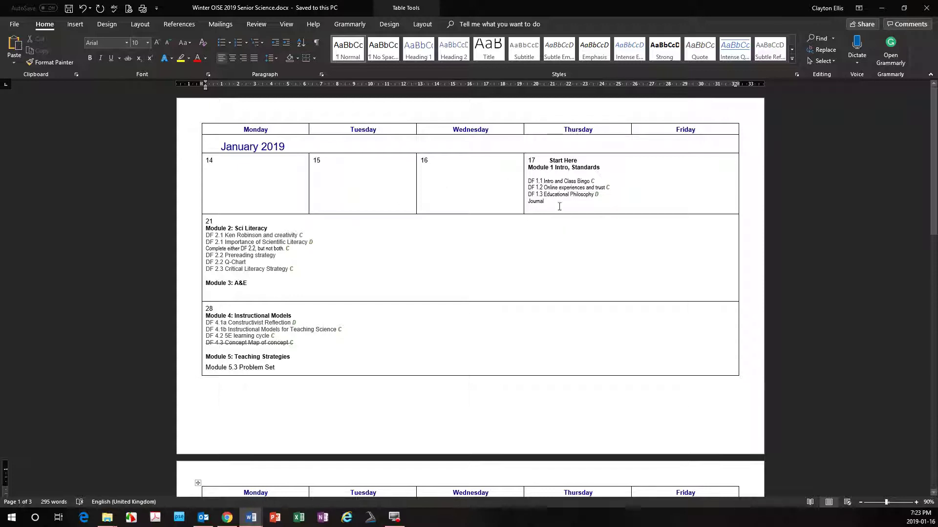
Step: Review the January 2019 page of the schedule, highlighting the Module 1 Intro, Standards entries for the 17th
left_click_drag(555, 203, 528, 167)
left_click(237, 282)
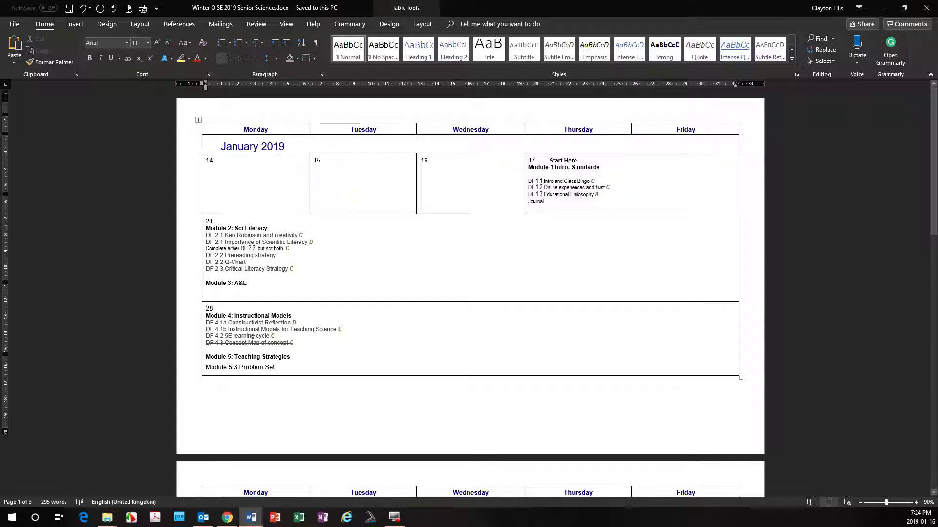
scroll(283, 376, "down", 3)
scroll(259, 223, "up", 3)
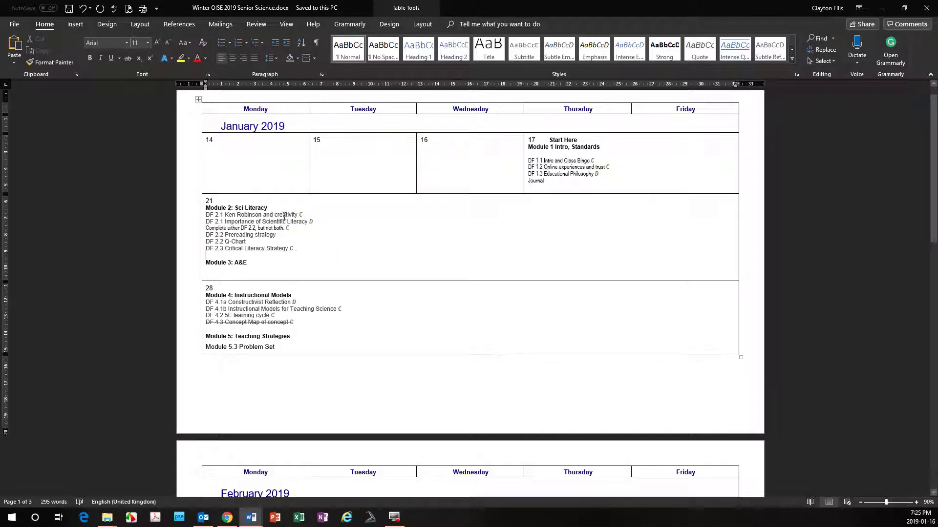
Step: Go over the Module 2: Sci Literacy discussion entries and the Module 3: A&E entry in the week of January 21
scroll(293, 215, "down", 2)
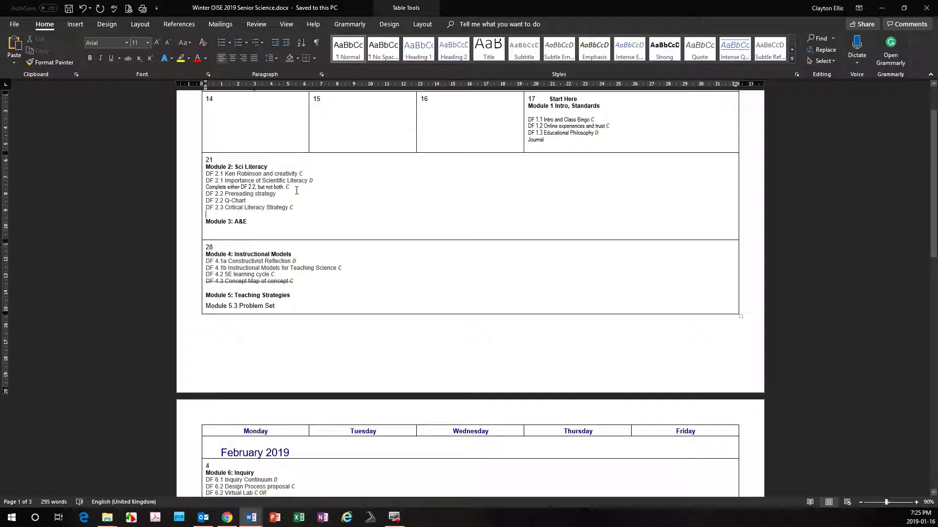
left_click(292, 216)
left_click(276, 185)
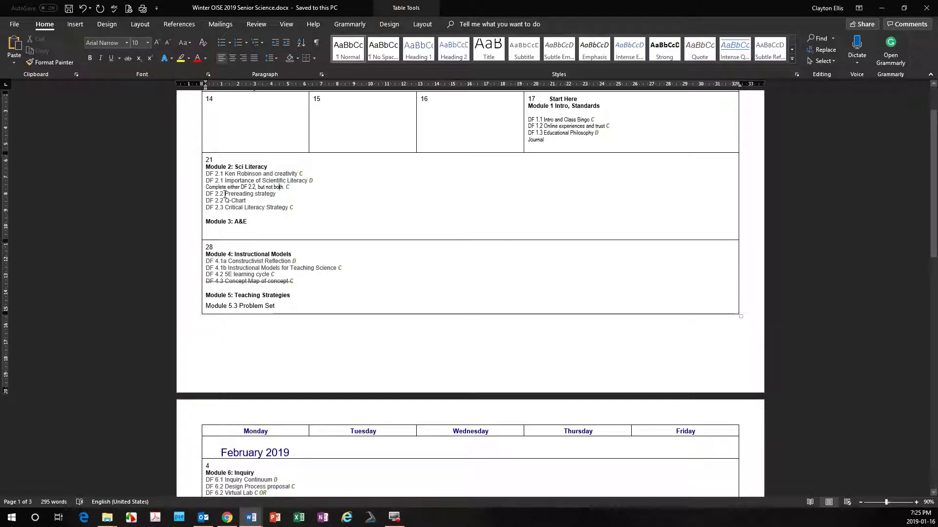
left_click(272, 201)
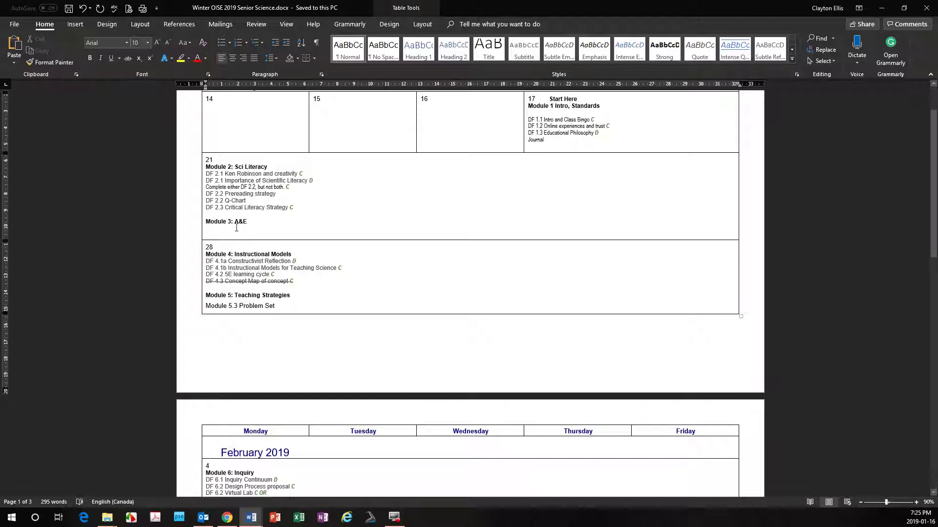
left_click(256, 220)
left_click_drag(256, 220, 213, 221)
left_click(277, 217)
left_click(221, 229)
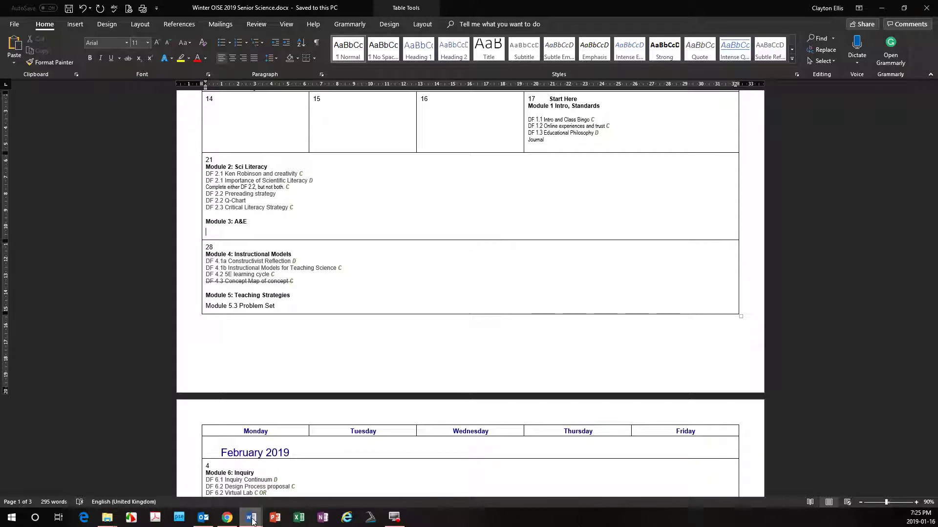
Step: Go over the Module 4 and Module 5 entries in the week of January 28, highlighting Module 5.3 Problem Set
mouse_move(253, 522)
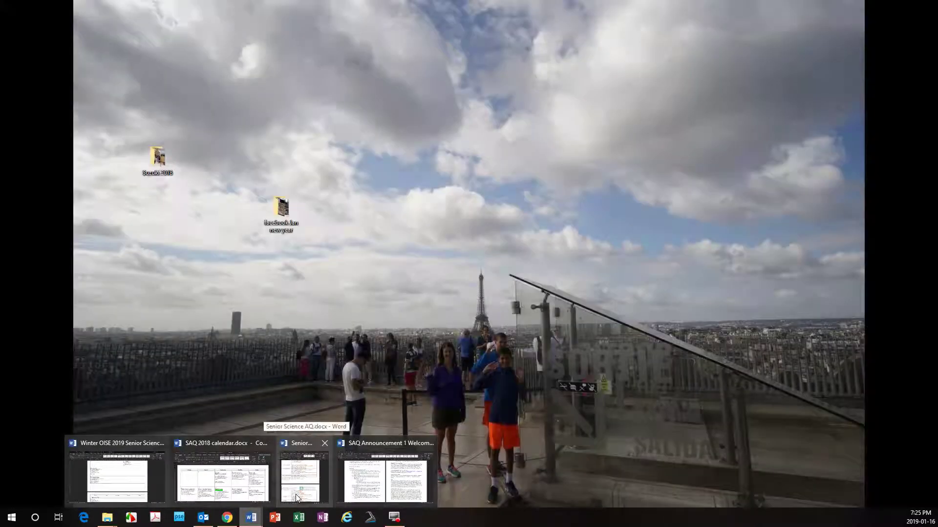
left_click(295, 494)
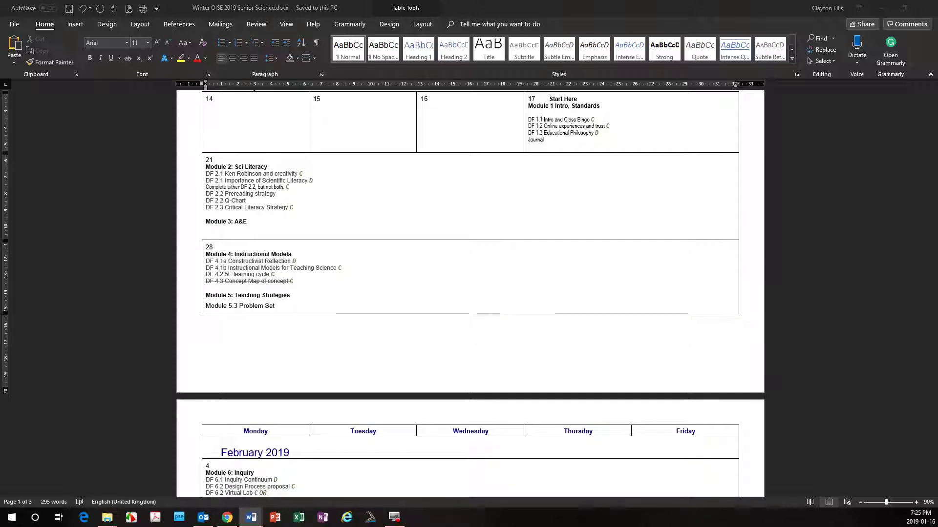
left_click(237, 234)
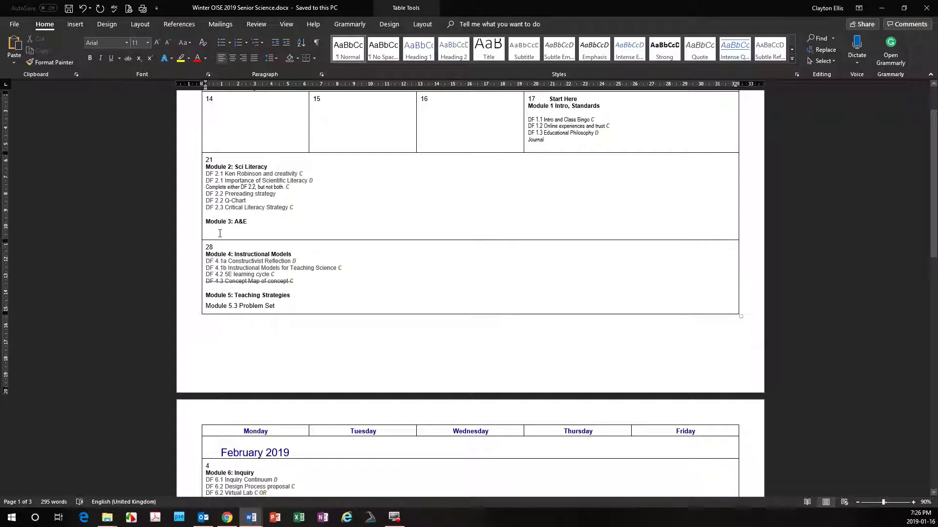
scroll(366, 303, "down", 3)
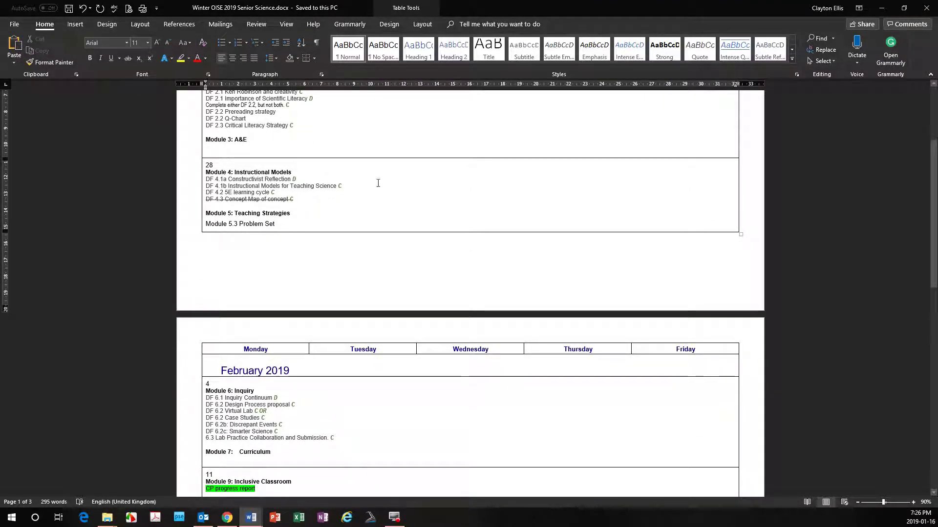
left_click(242, 214)
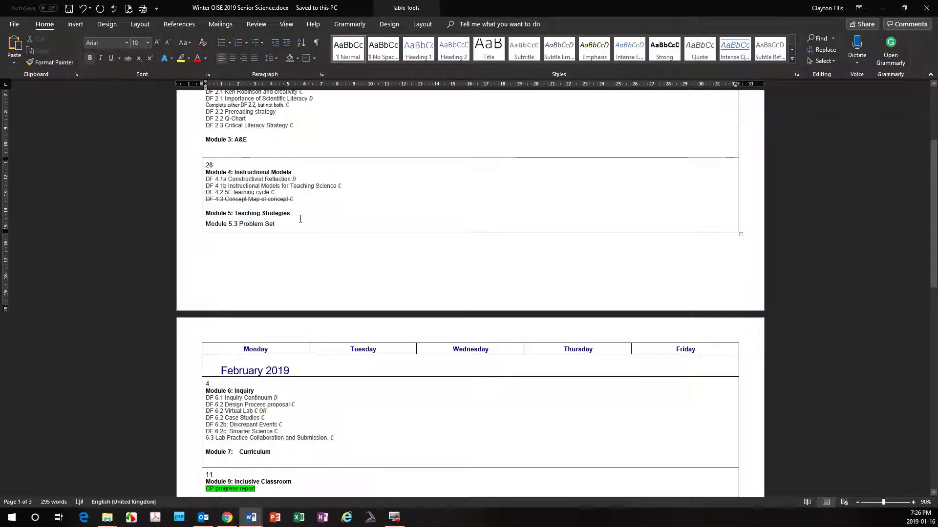
left_click(288, 222)
left_click_drag(272, 218, 213, 222)
scroll(258, 240, "down", 3)
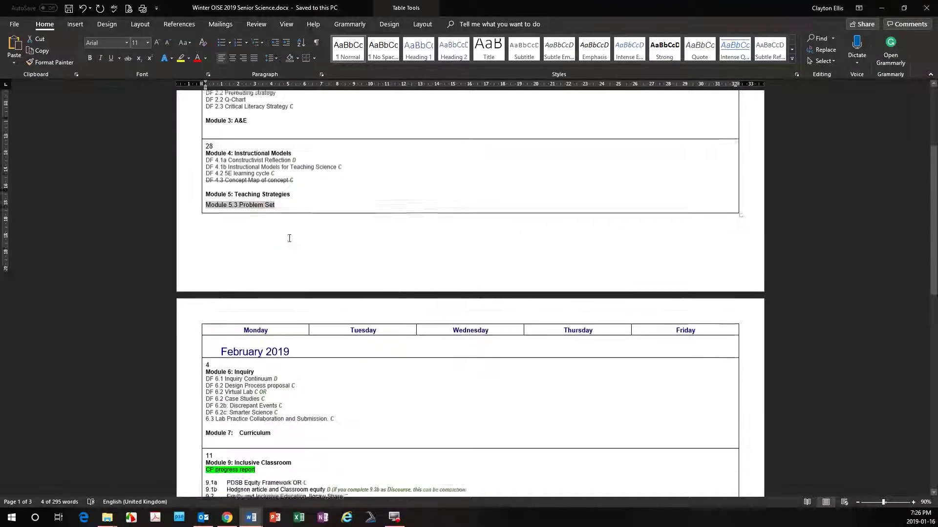
Step: Skim the schedule from Module 6: Inquiry on the February 2019 page through to the March 2019 page
left_click(283, 357)
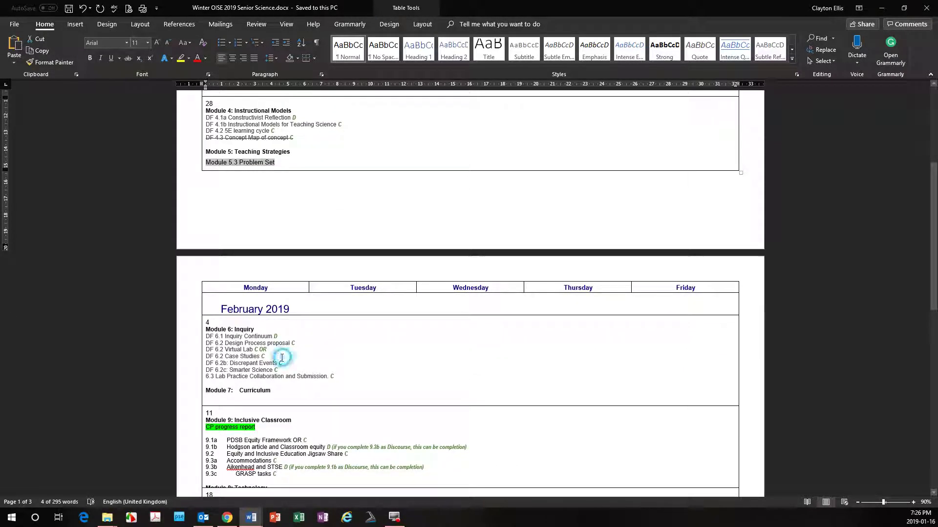
scroll(306, 373, "down", 3)
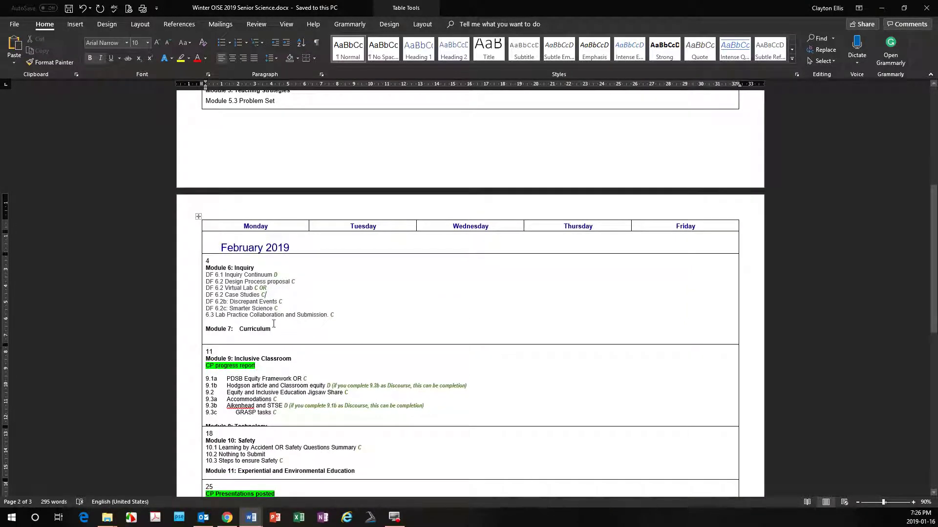
scroll(271, 342, "down", 5)
scroll(262, 387, "down", 1)
scroll(293, 373, "down", 1)
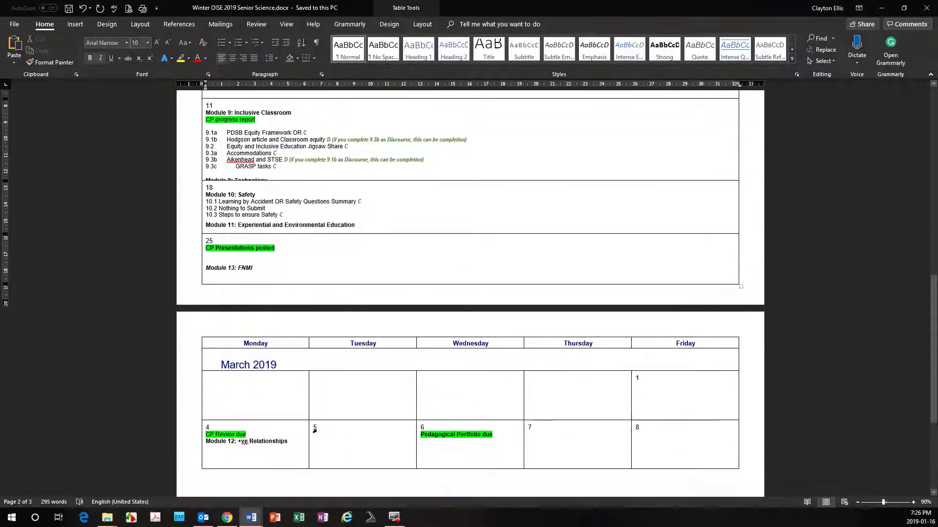
scroll(331, 359, "up", 8)
scroll(288, 337, "down", 4)
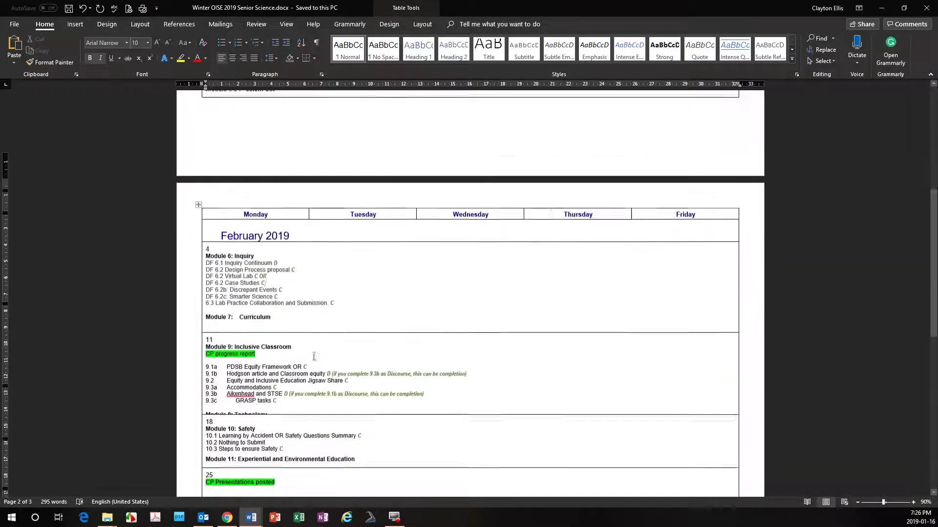
Step: Go over the February CP progress report and CP Presentations posted entries, and the March CP Review and Pedagogical Portfolio due dates
left_click(272, 324)
left_click(293, 454)
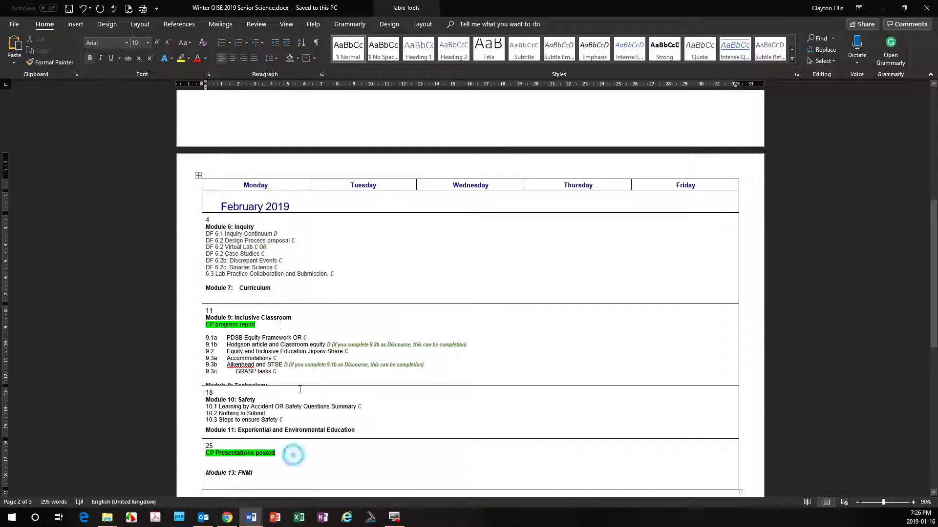
left_click(265, 328)
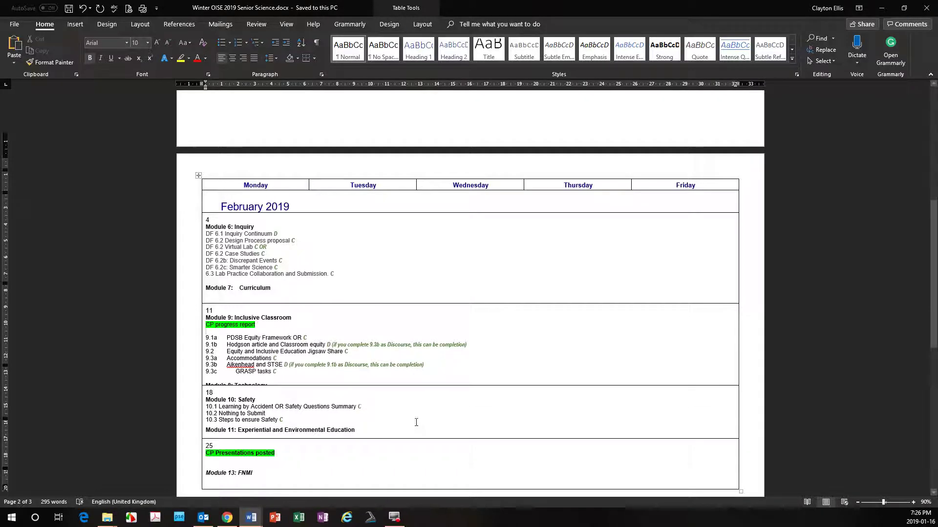
scroll(286, 371, "down", 3)
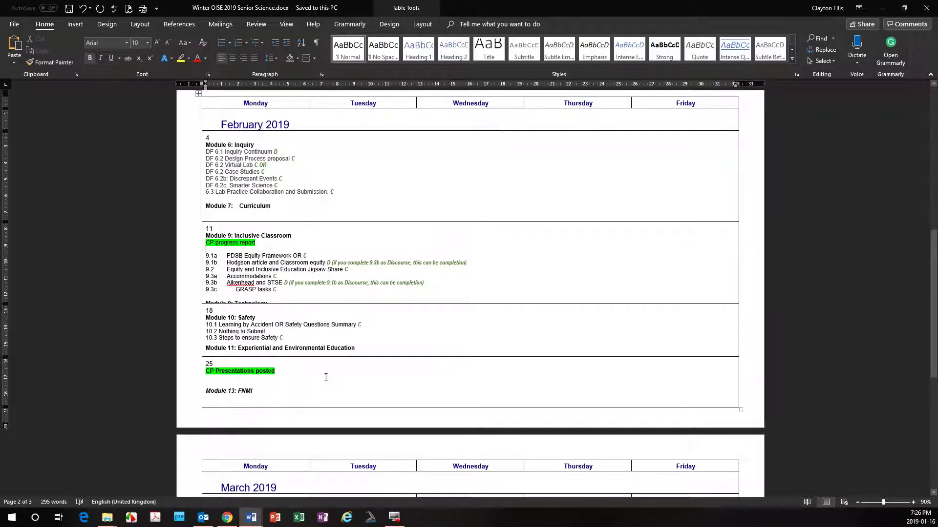
scroll(331, 376, "down", 6)
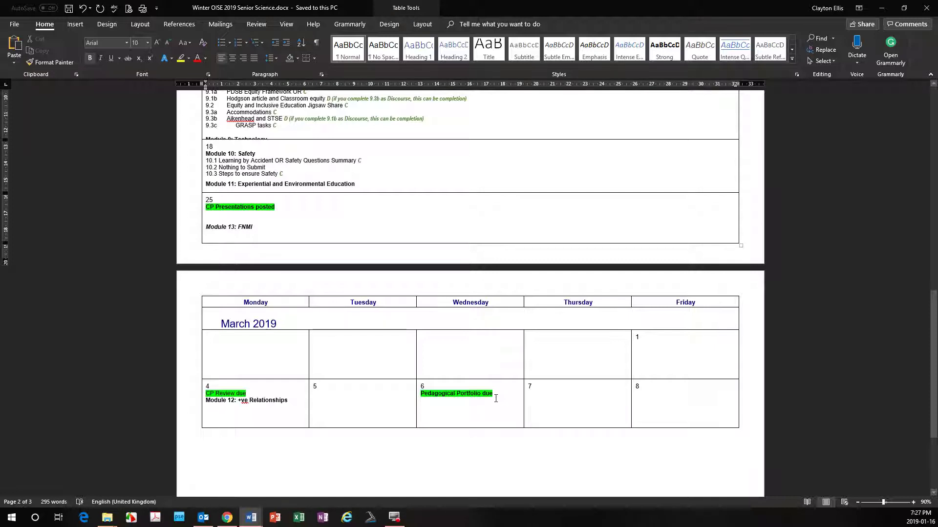
Step: Return to the schedule's beginning, switch back to the course in Chrome, and show its modules list
scroll(496, 399, "up", 10)
scroll(542, 299, "up", 5)
key("alt+Tab")
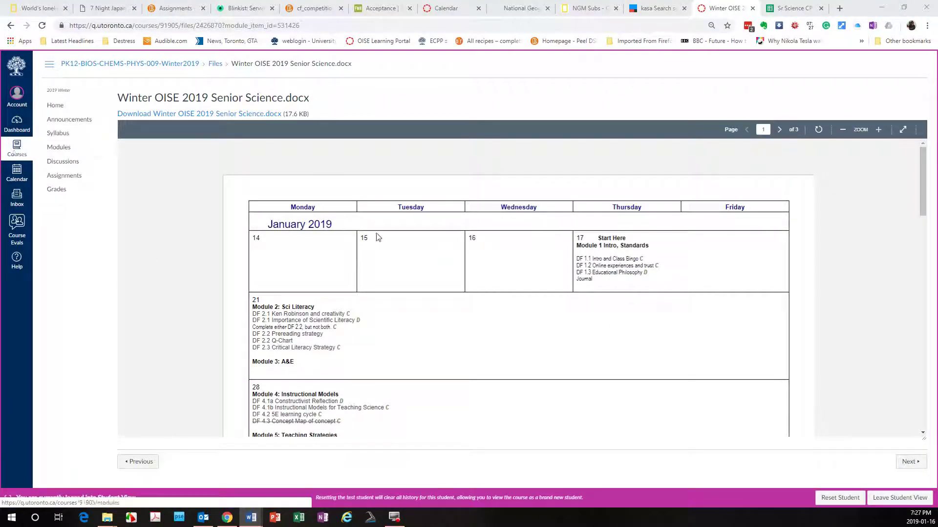
left_click(59, 147)
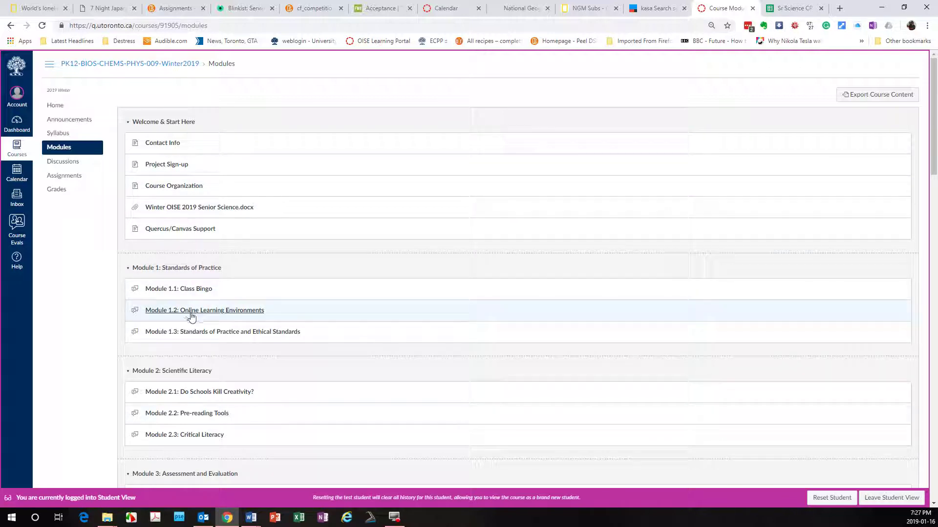
left_click(251, 518)
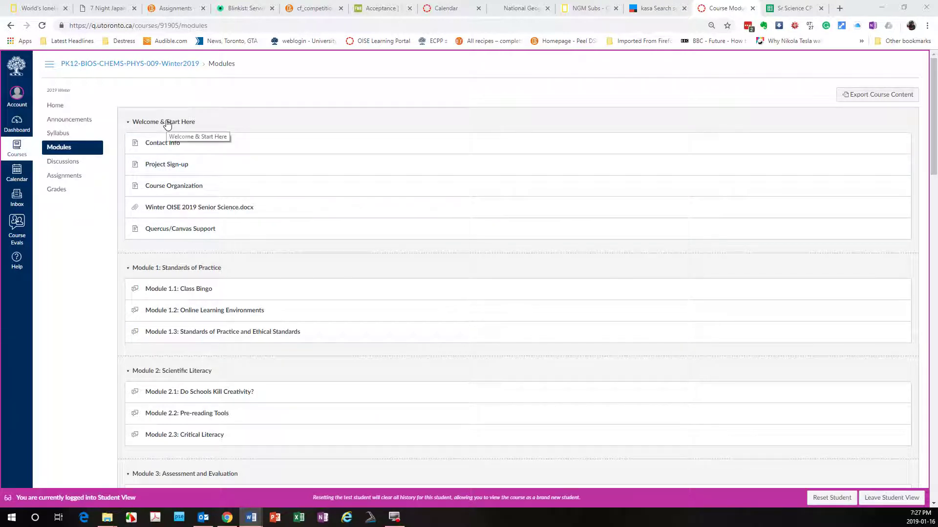
Step: View the Contact Info page and its linked Senior Science Class Info 2018 spreadsheet, and return to the course page
left_click(163, 146)
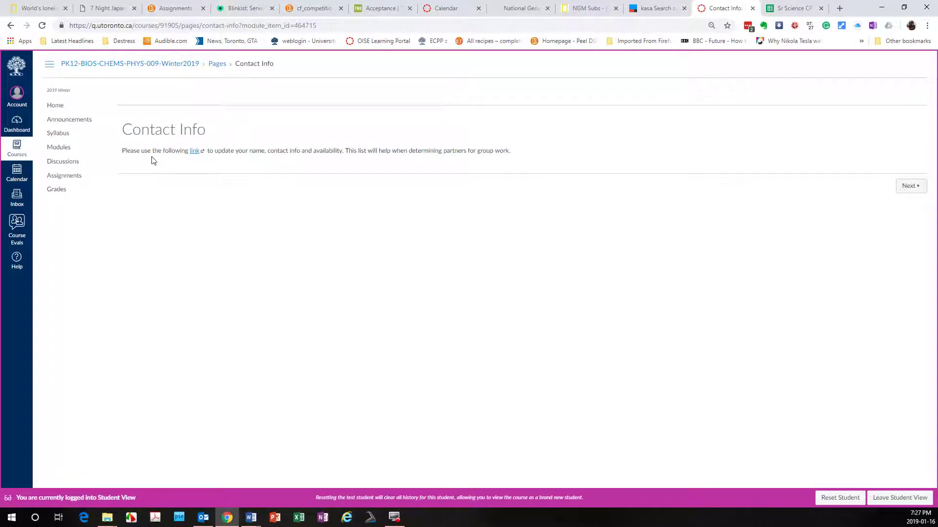
left_click(193, 155)
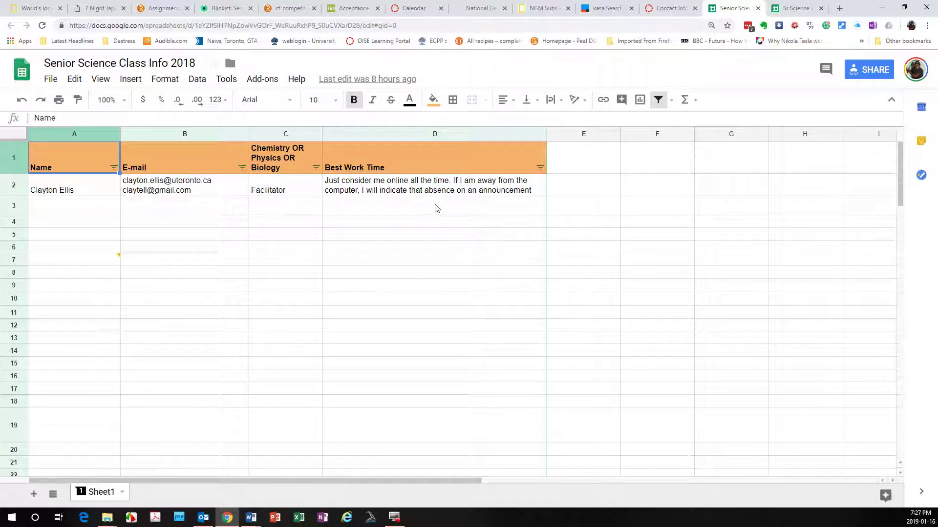
left_click(669, 8)
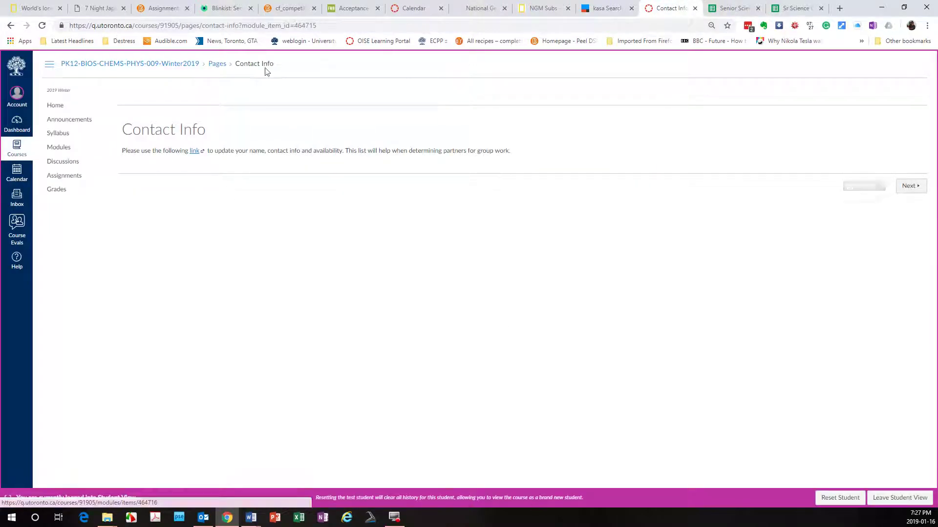
Step: View the Project Sign-up page, look through the linked Concept Presentation sign-up sheet, and return to the course page
left_click(911, 187)
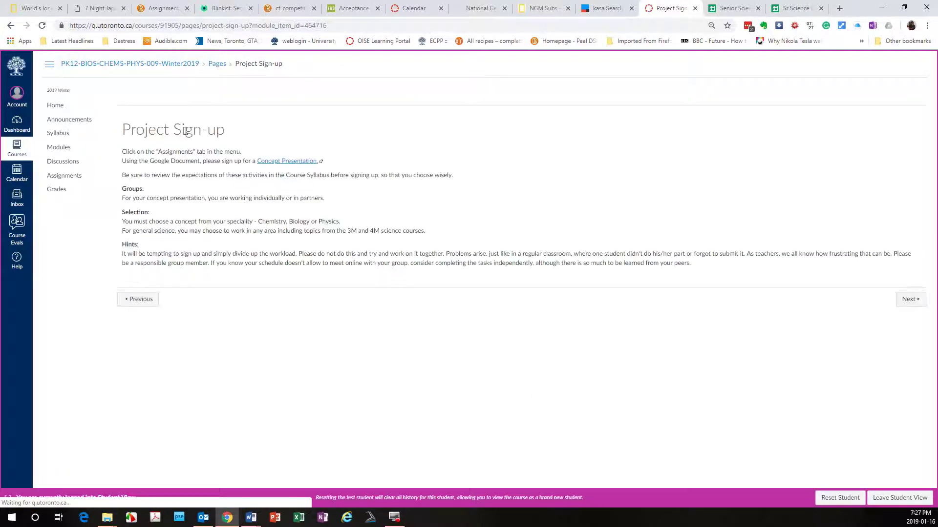
left_click(287, 160)
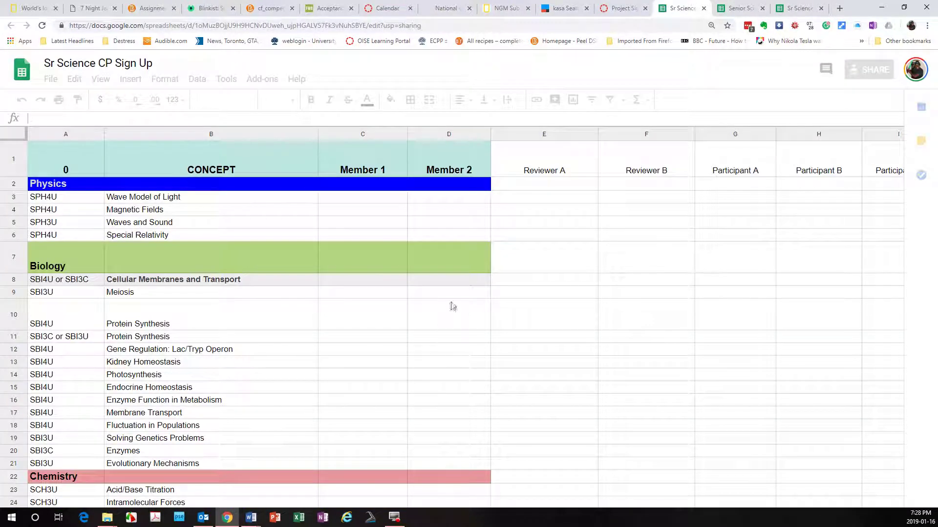
scroll(379, 419, "down", 1)
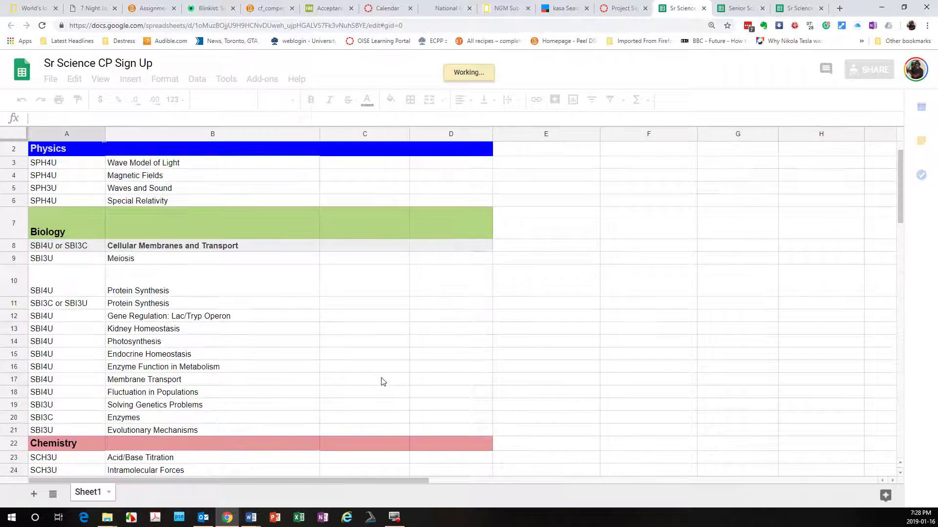
scroll(366, 345, "down", 1)
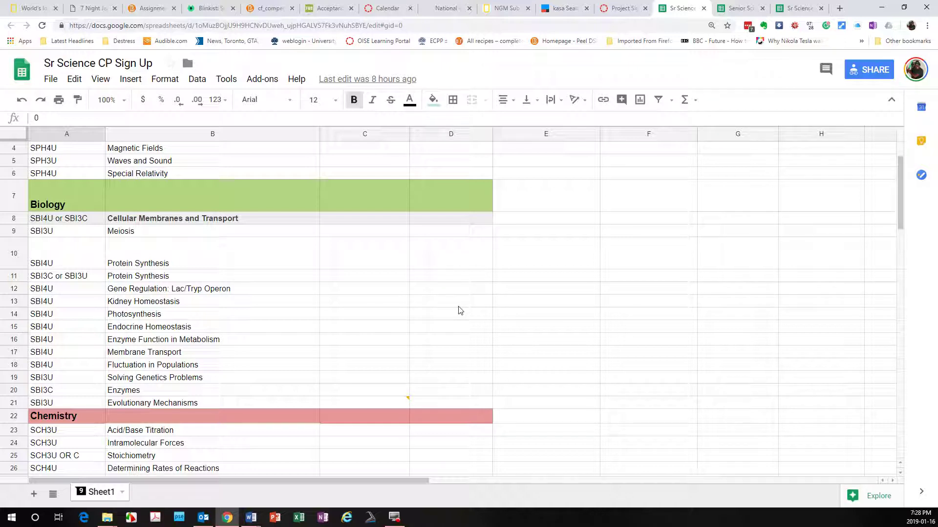
scroll(458, 311, "up", 2)
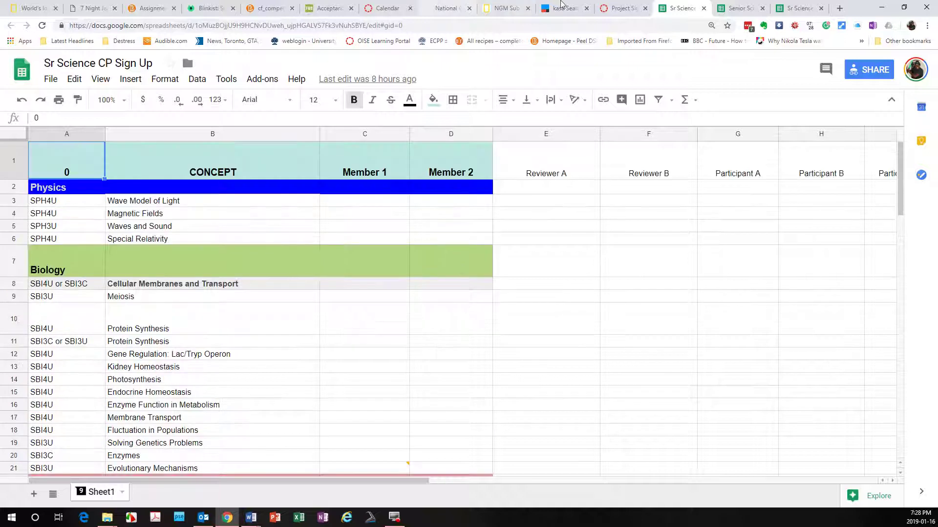
left_click(620, 7)
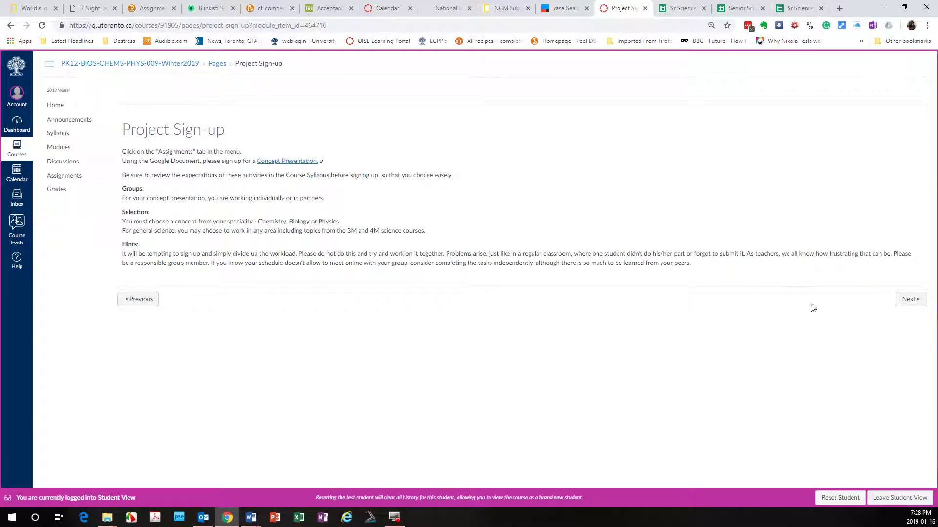
Step: Page through the remaining Welcome & Start Here items from Course Organization to Quercus/Canvas Support, and return to the modules list
left_click(909, 300)
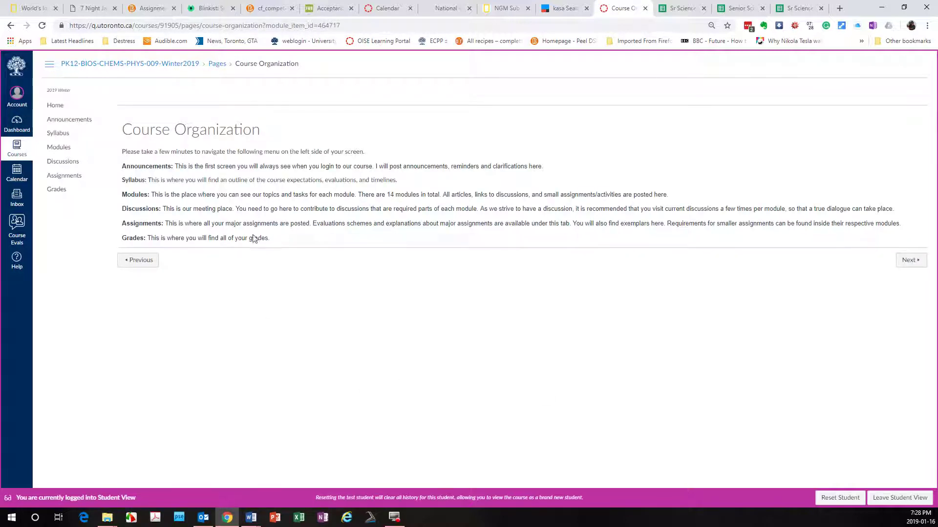
left_click(911, 264)
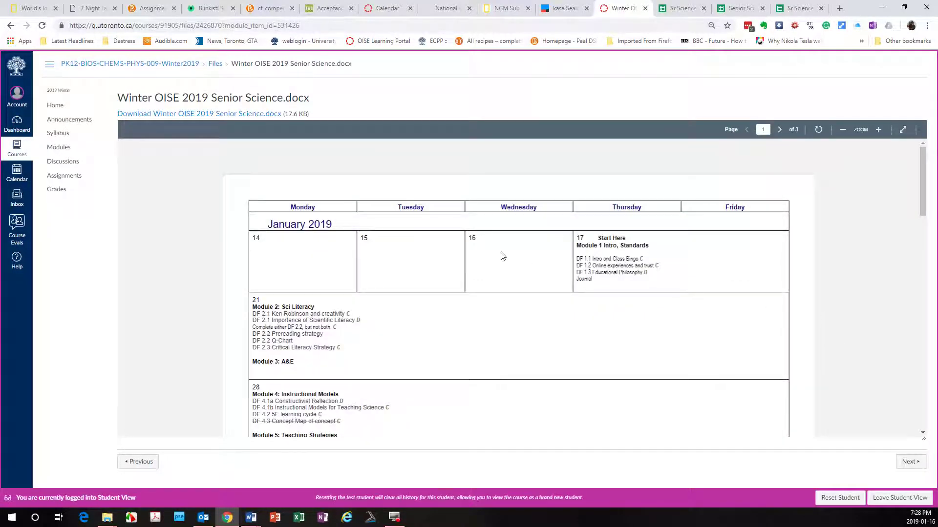
scroll(875, 407, "down", 3)
left_click(910, 464)
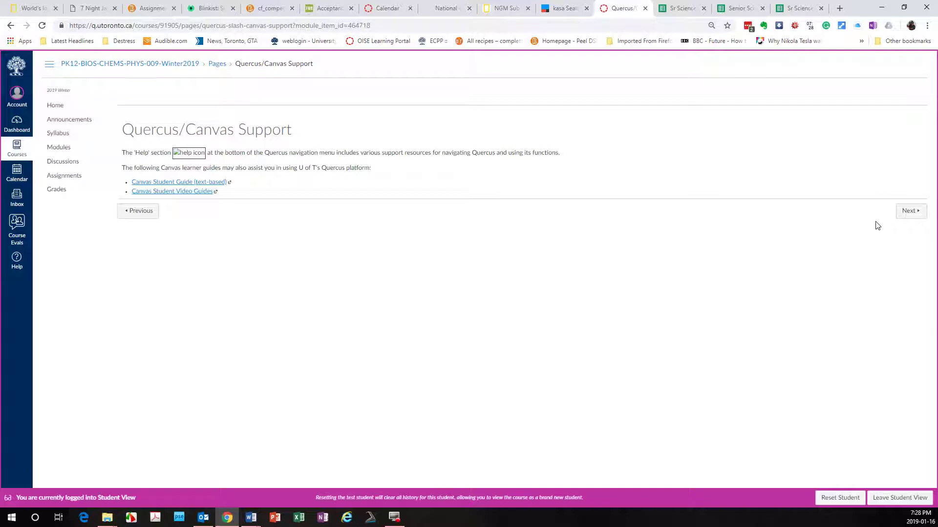
left_click(906, 211)
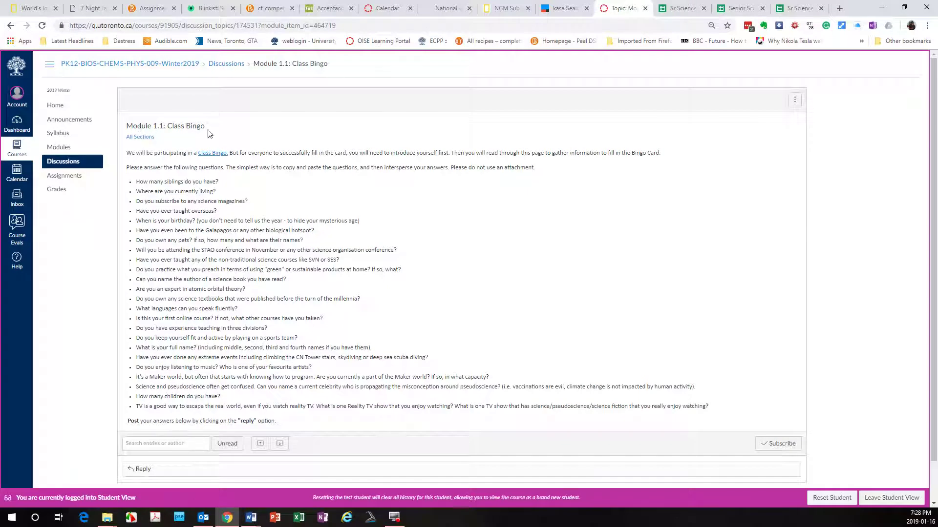
left_click(74, 151)
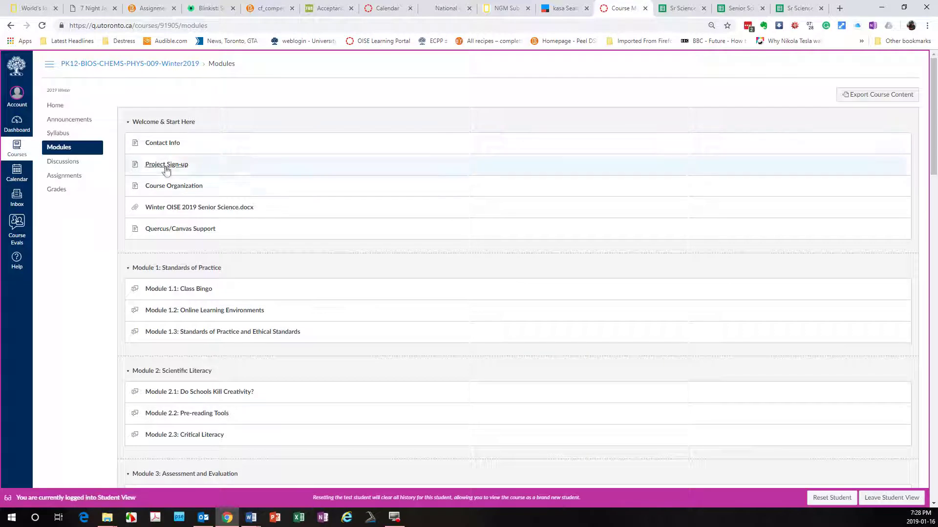
Step: Review the Module 1.1: Class Bingo discussion instructions and continue to Module 1.2: Online Learning Environments
left_click(171, 290)
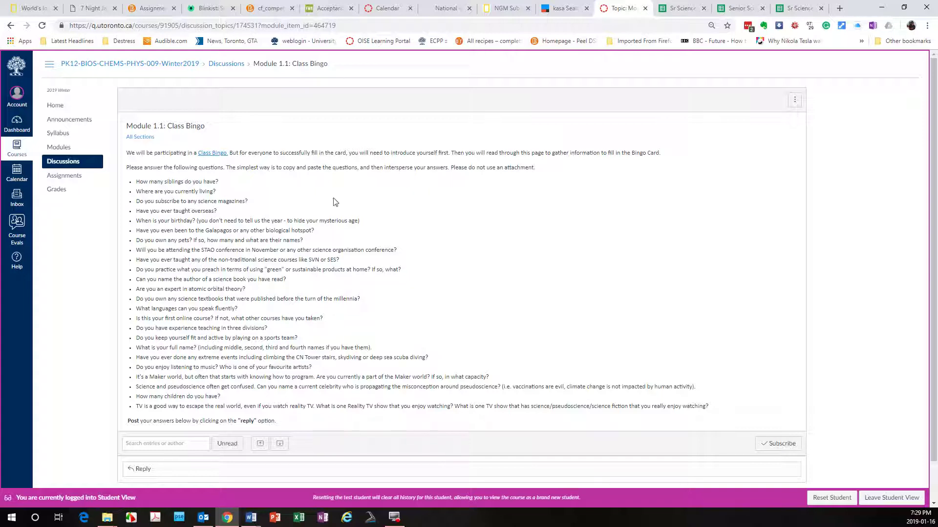
scroll(727, 303, "down", 1)
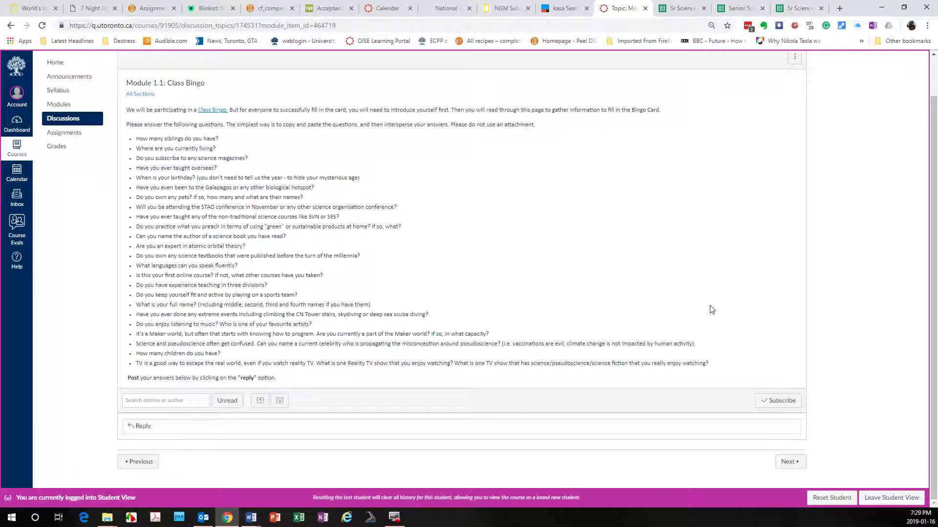
scroll(711, 310, "up", 1)
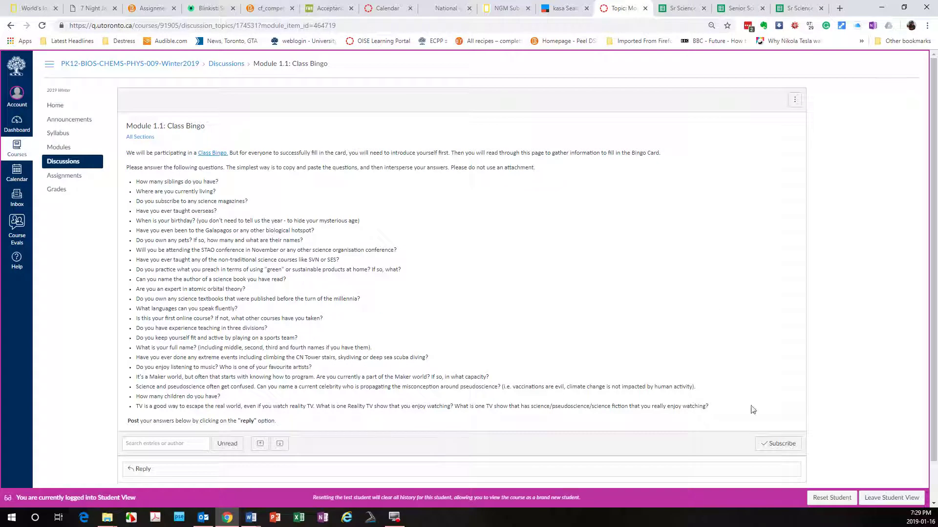
scroll(806, 439, "down", 1)
left_click(789, 462)
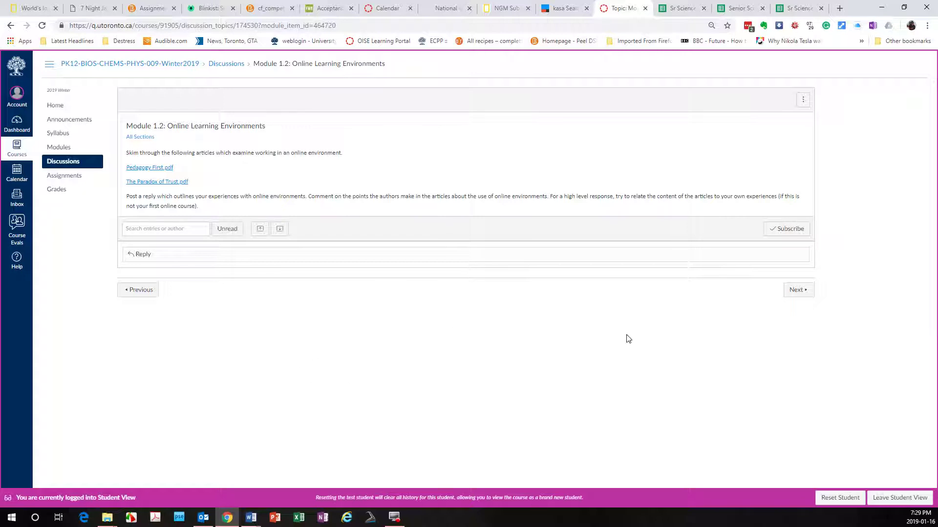
Step: Switch to the SAQ Announcement 1 Welcome to the course document in Word and select the paragraph under Finding Partners for activities
left_click(251, 517)
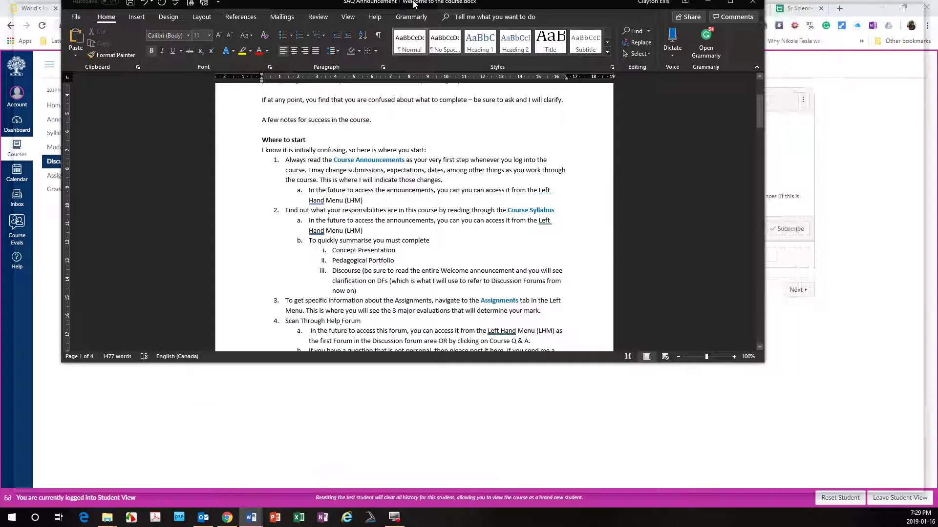
left_click(593, 213)
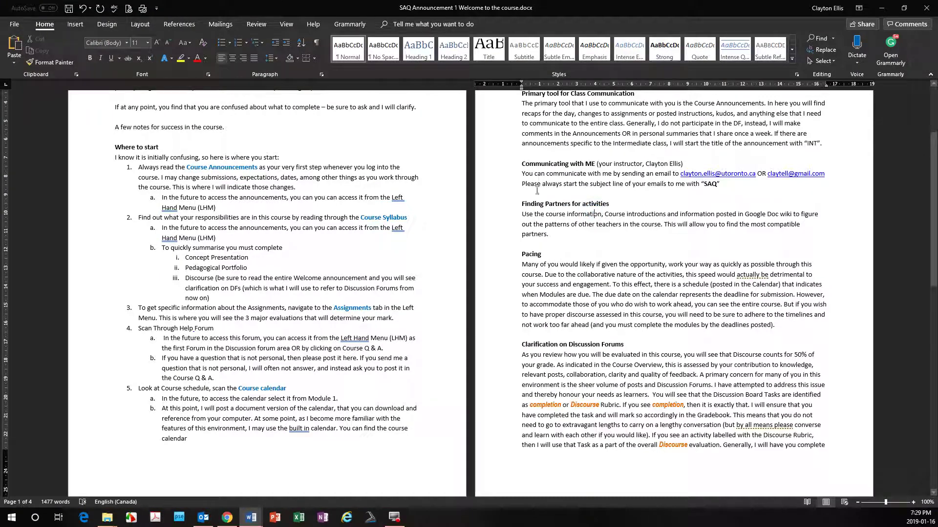
left_click_drag(557, 237, 521, 215)
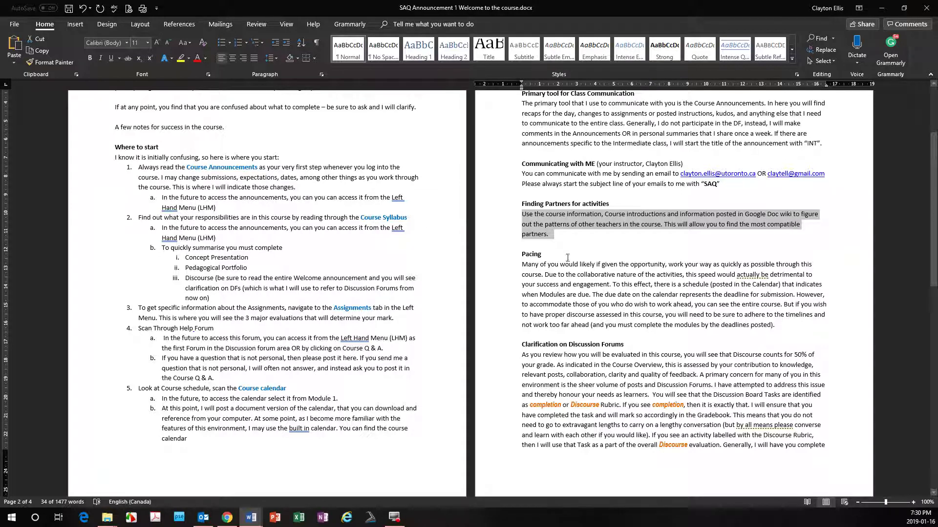
Step: Read through the announcement's sections on pacing, discussion forums, personal investment of time, feedback and deadlines
scroll(605, 240, "down", 2)
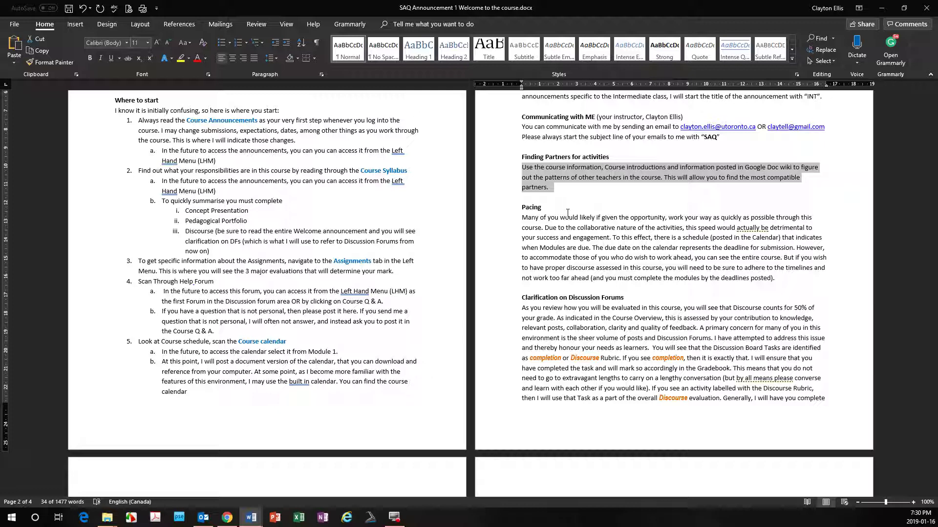
scroll(568, 326, "down", 6)
scroll(568, 327, "down", 6)
scroll(342, 332, "up", 8)
scroll(195, 334, "down", 7)
scroll(162, 336, "up", 1)
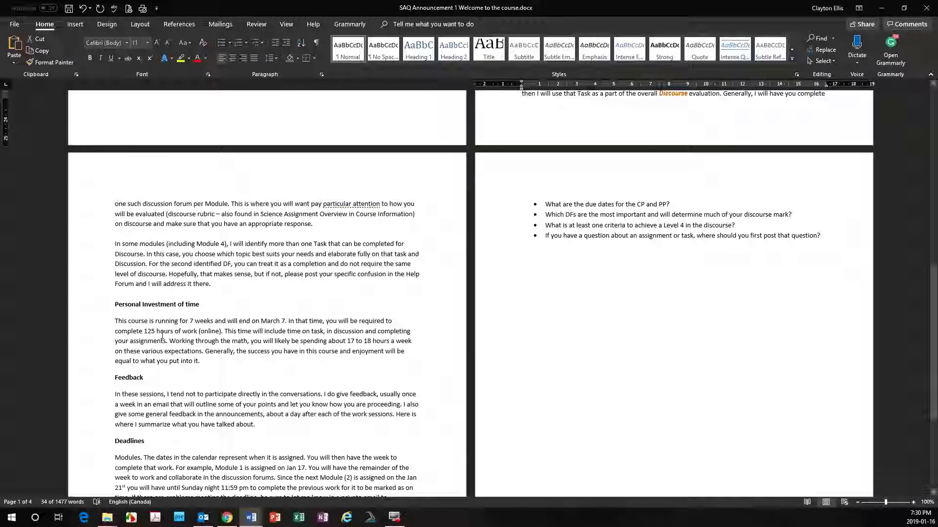
scroll(163, 336, "down", 1)
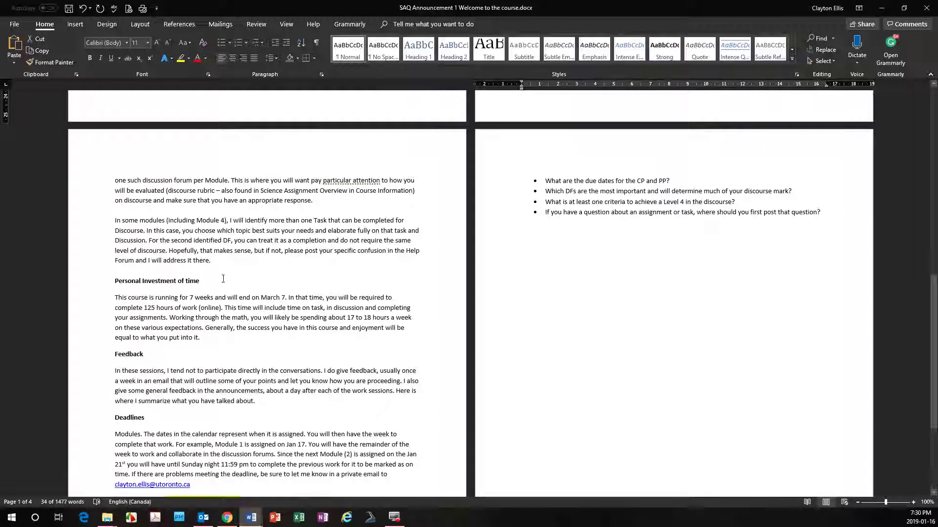
scroll(183, 289, "down", 3)
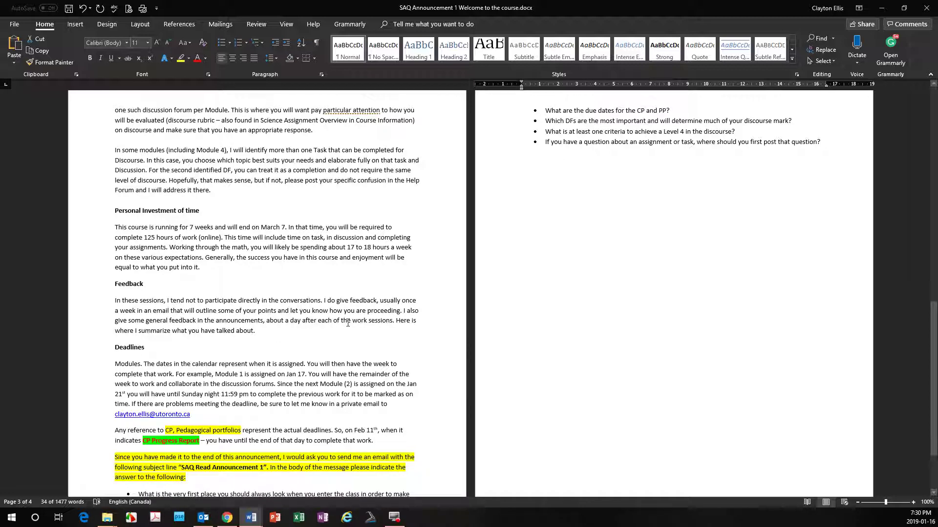
scroll(186, 296, "down", 4)
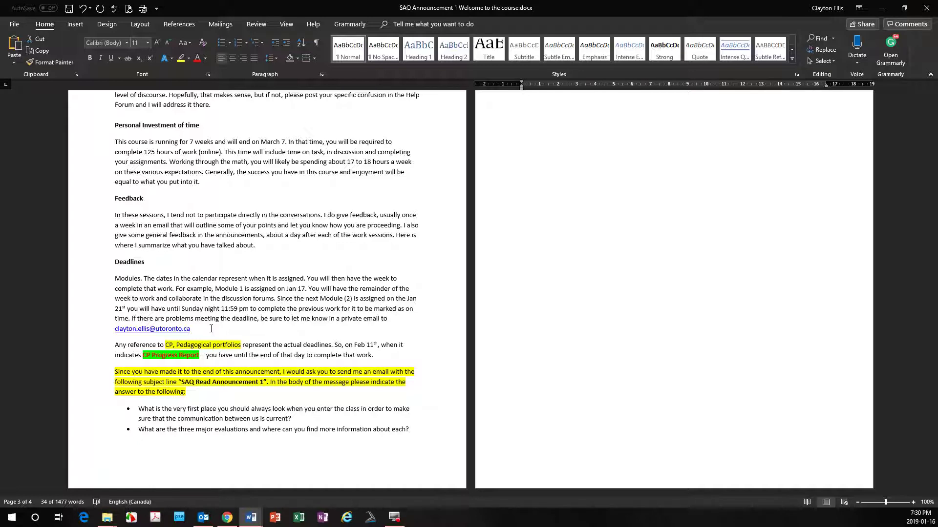
Step: Review the announcement from its beginning to the closing email request, highlight the subject line "SAQ Read Announcement 1", and return to the course in the browser
scroll(254, 325, "up", 7)
scroll(301, 321, "up", 15)
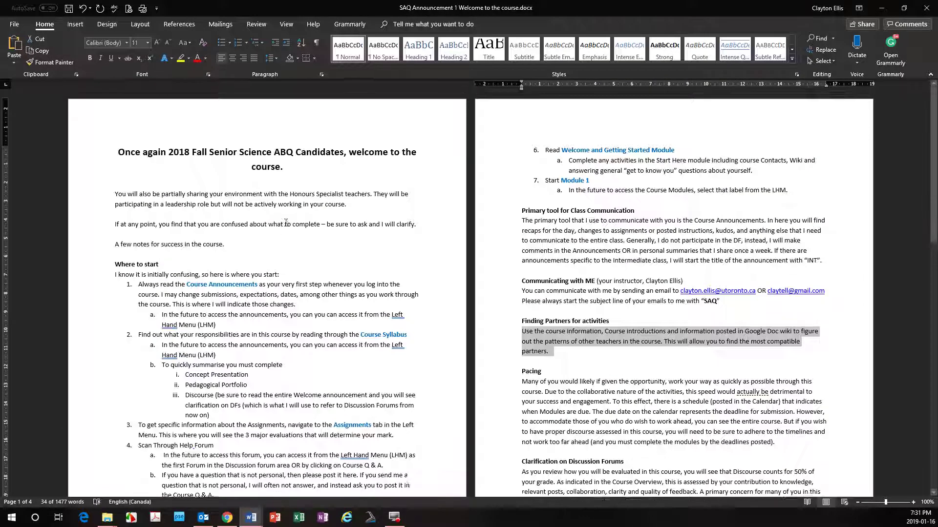
scroll(285, 223, "down", 20)
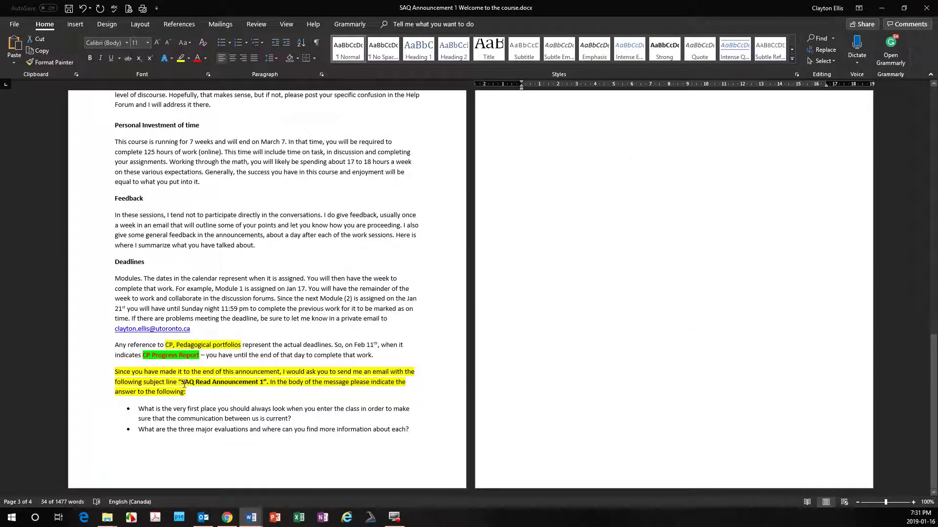
left_click_drag(183, 382, 272, 382)
left_click(247, 413)
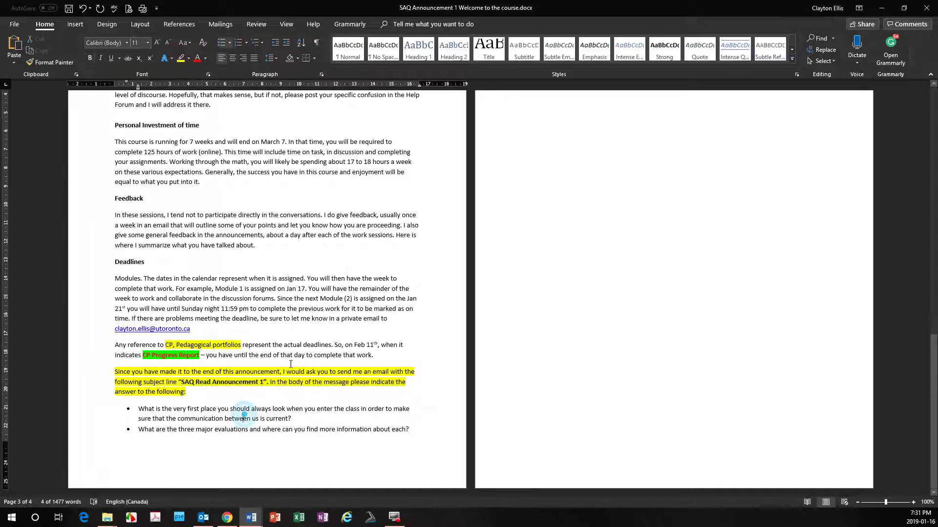
scroll(247, 413, "up", 15)
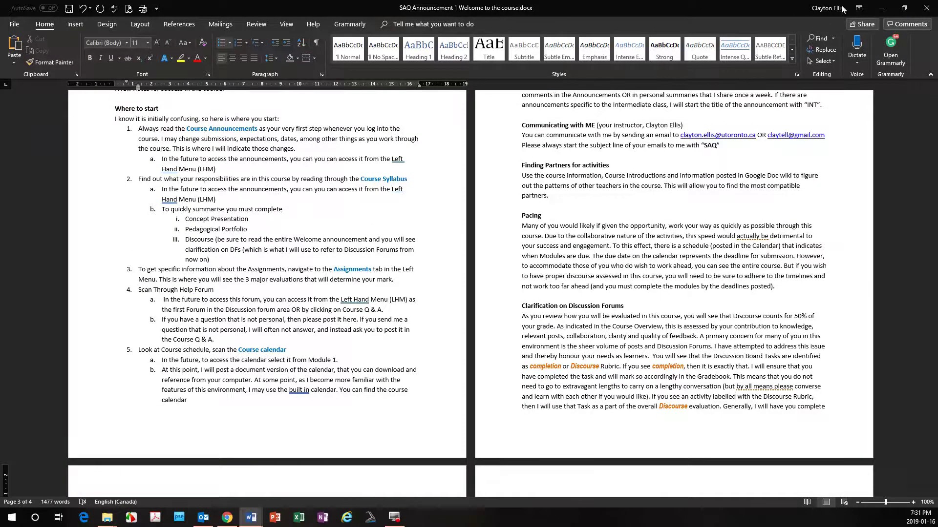
left_click(882, 8)
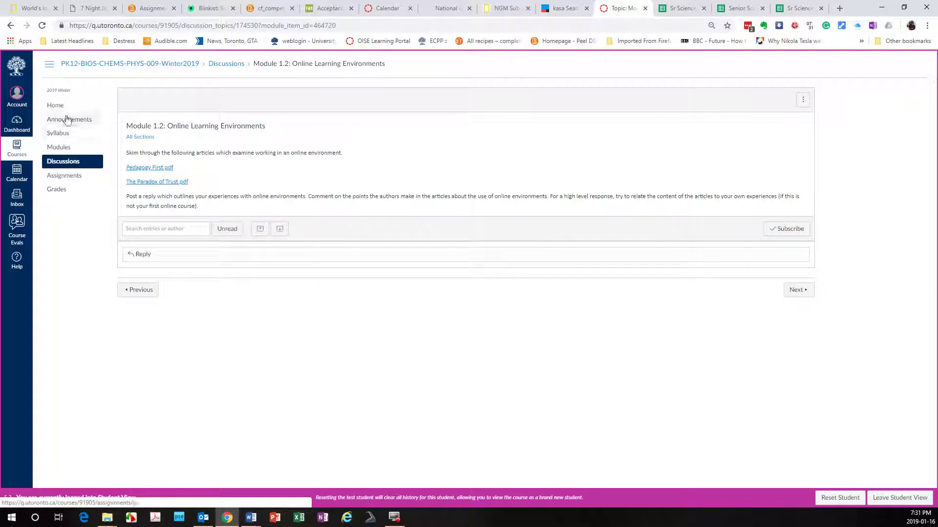
Step: View the course's discussions list and the pinned Course Help Forum, and go back to the course home page
left_click(66, 162)
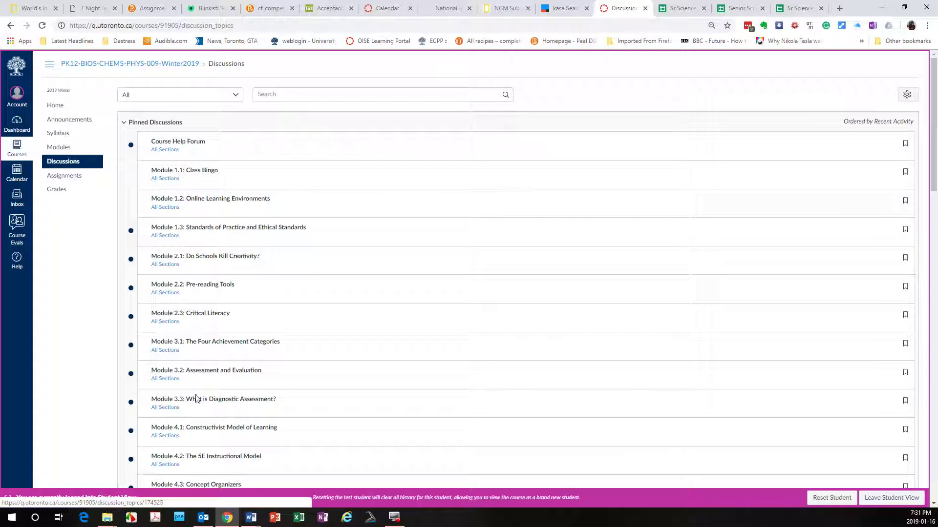
left_click(184, 144)
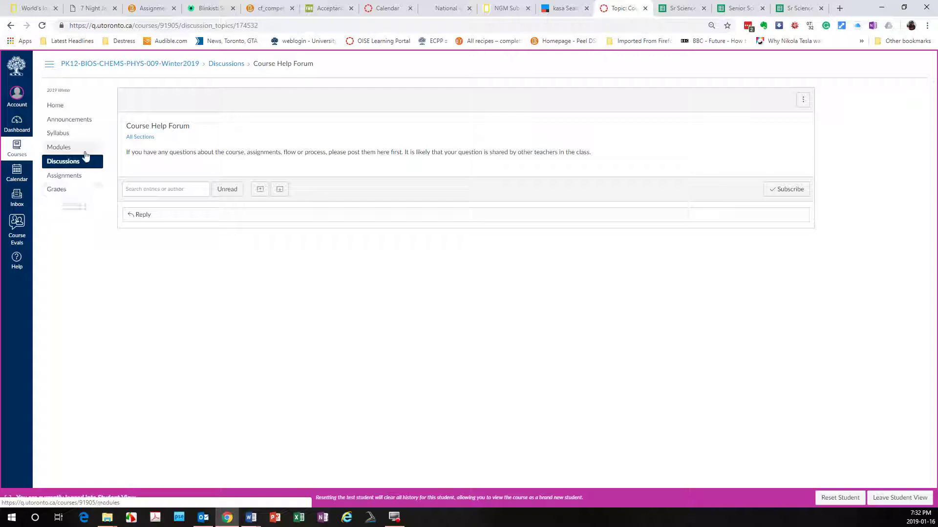
left_click(60, 108)
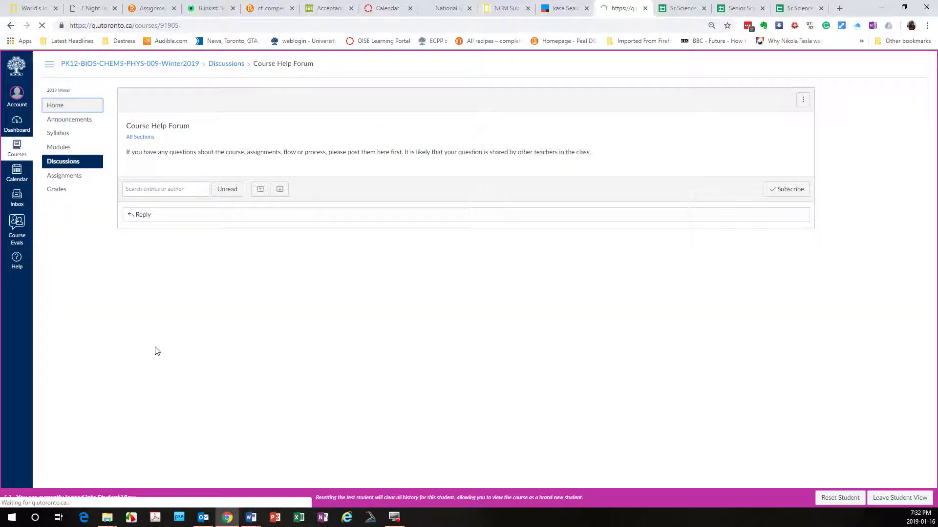